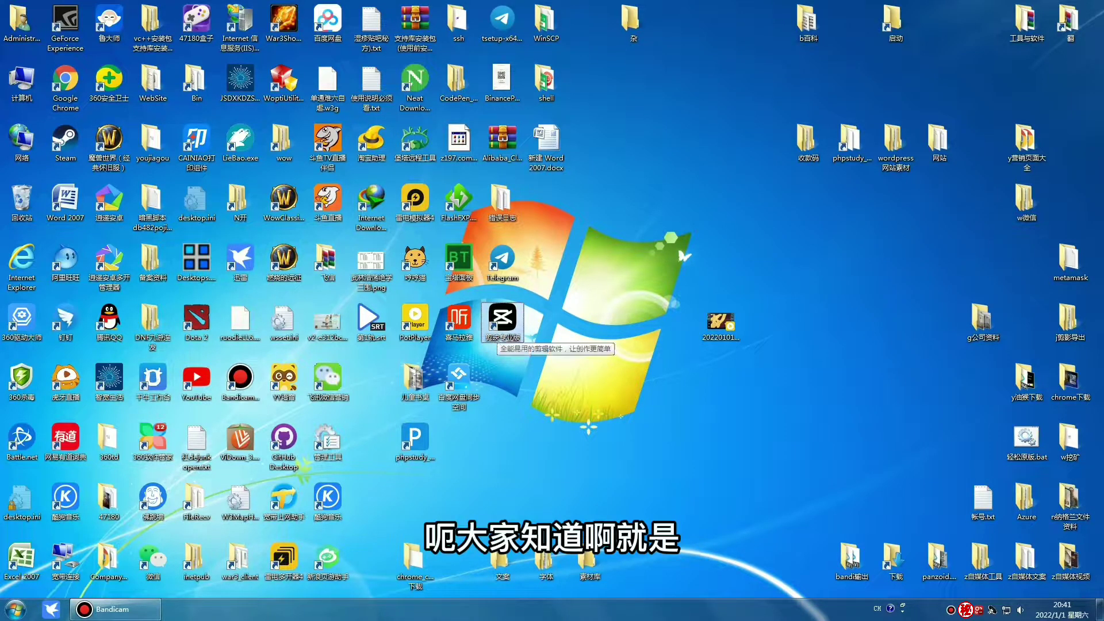
# Launch JianyingPro, create a new draft and minimise the editor
pyautogui.doubleClick(503, 321)
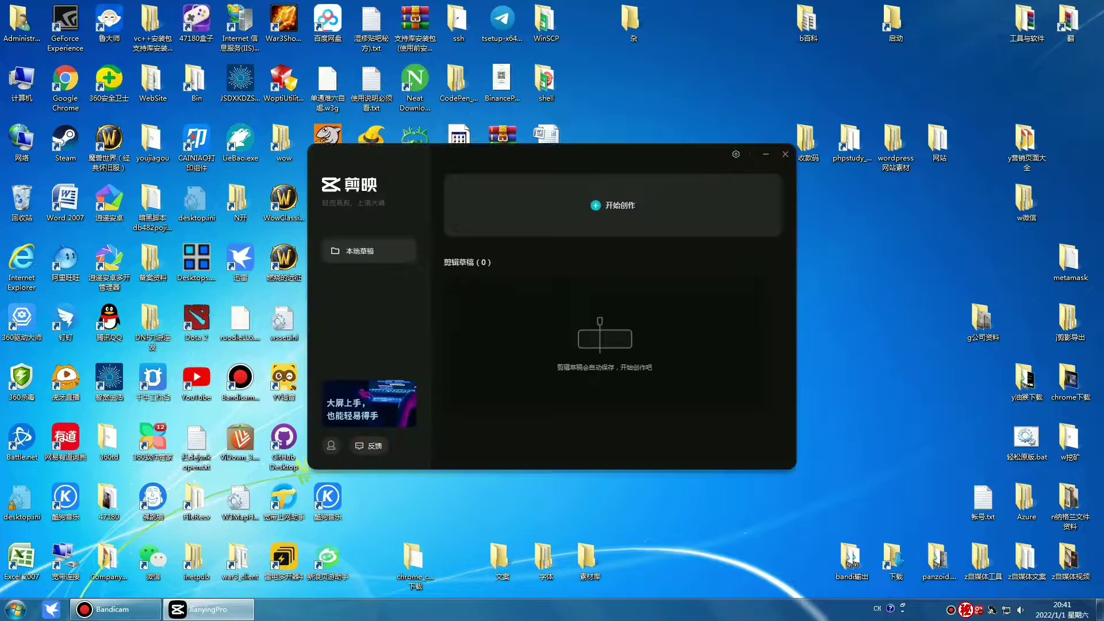
pyautogui.click(624, 198)
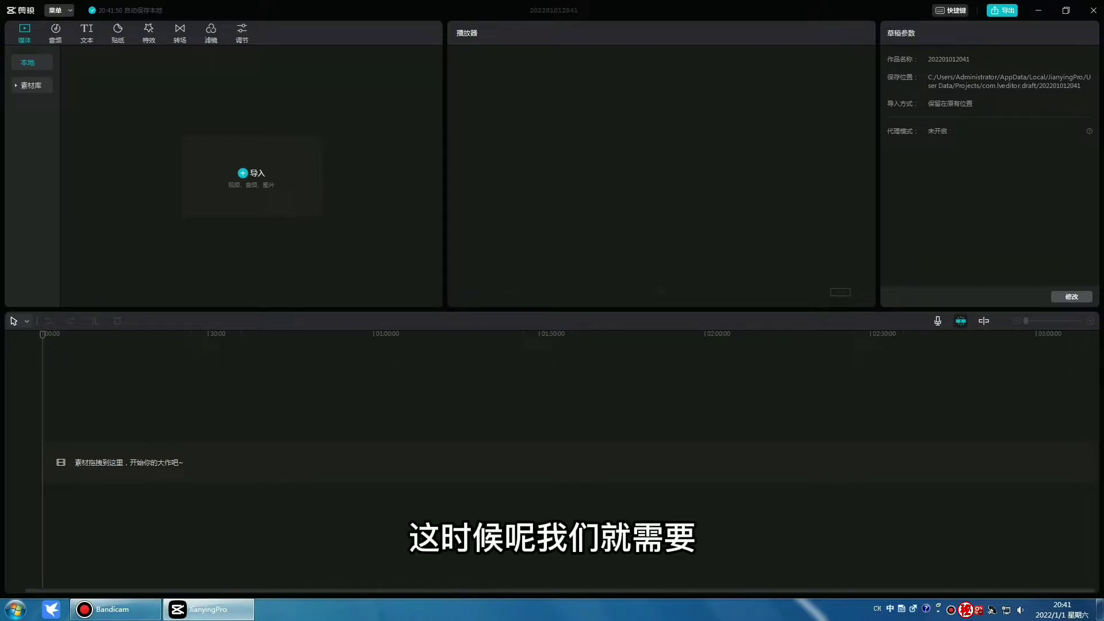
pyautogui.click(1038, 10)
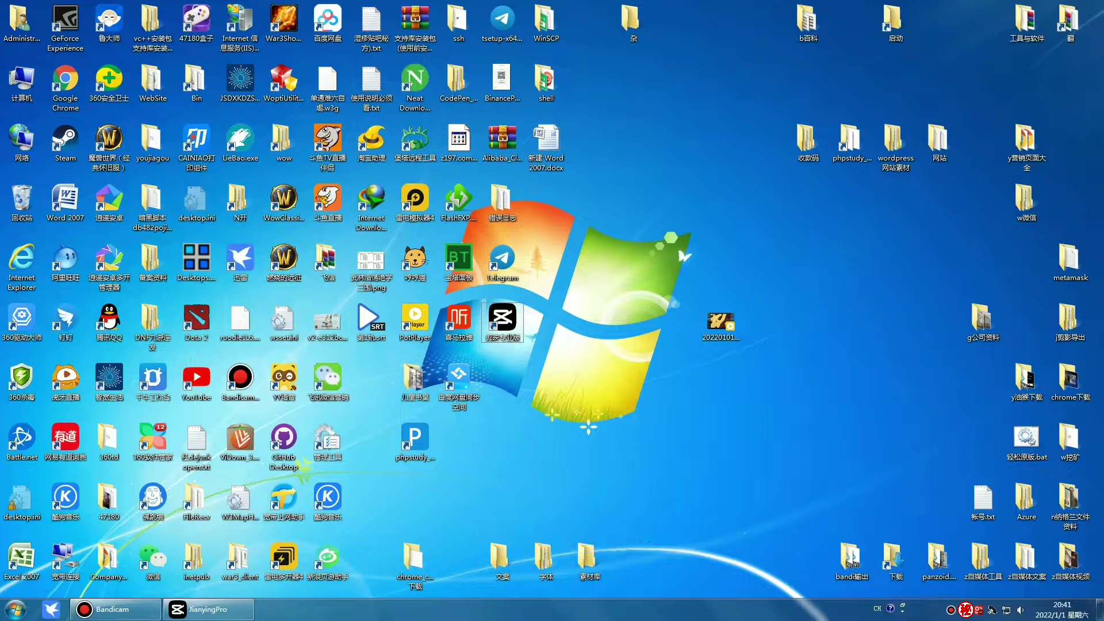
# Examine the subtitle tool archives 剪映字幕srt+txt.zip and 剪映字幕导出srt.rar in the 工具与软件 desktop folder
pyautogui.doubleClick(1026, 23)
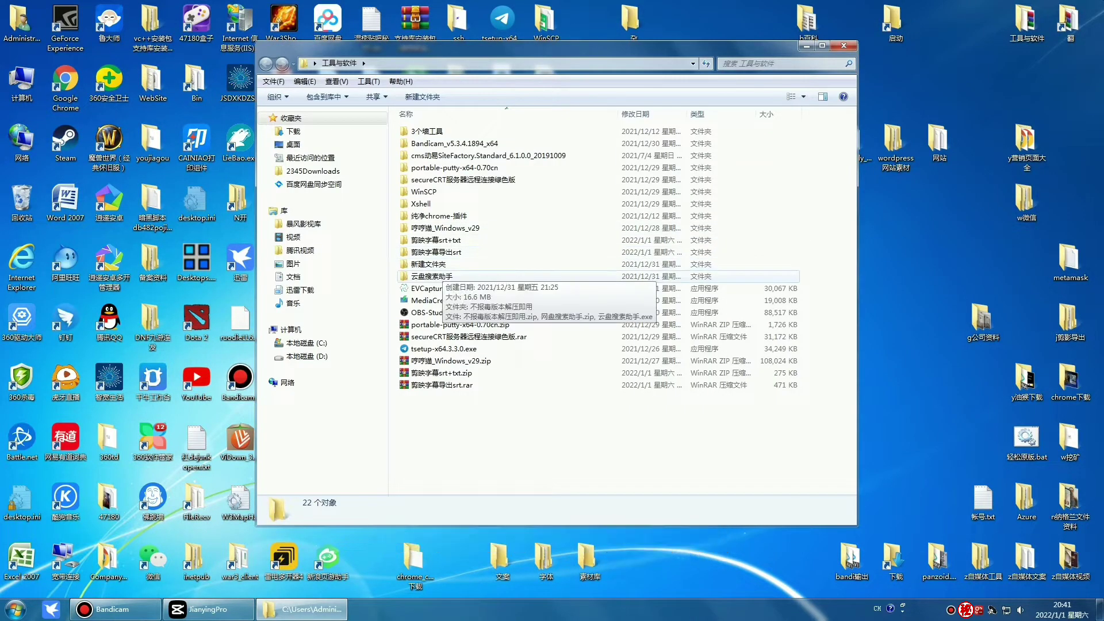
pyautogui.click(472, 373)
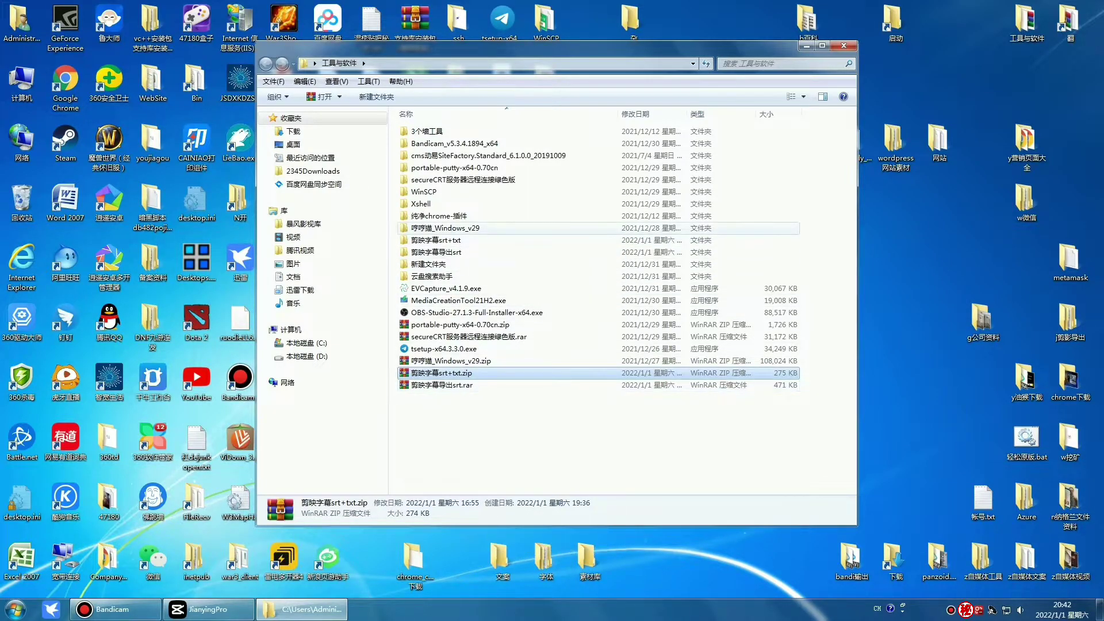
pyautogui.click(472, 385)
pyautogui.click(471, 373)
pyautogui.click(471, 385)
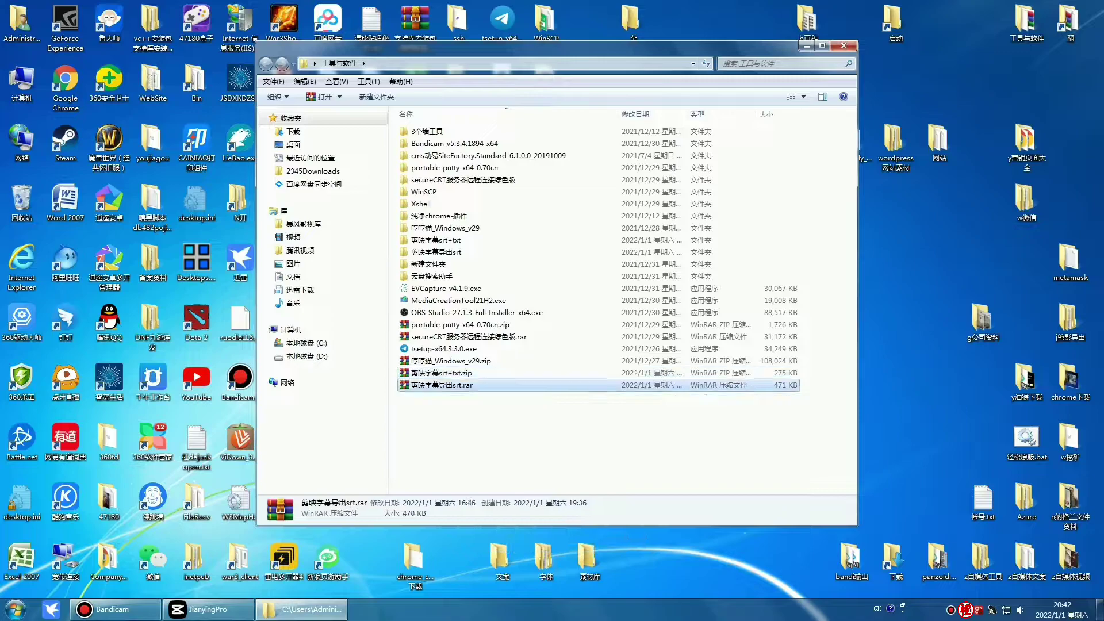
pyautogui.click(472, 372)
pyautogui.click(472, 385)
pyautogui.click(472, 372)
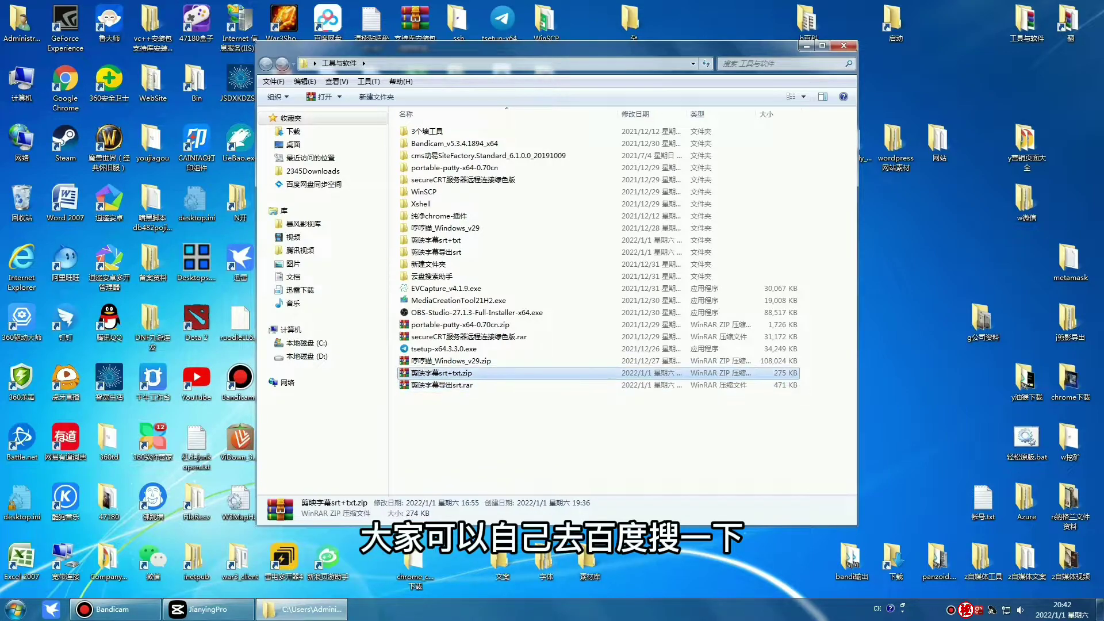
# View the contents of the extracted 剪映字幕srt+txt folder and close the file window
pyautogui.click(437, 239)
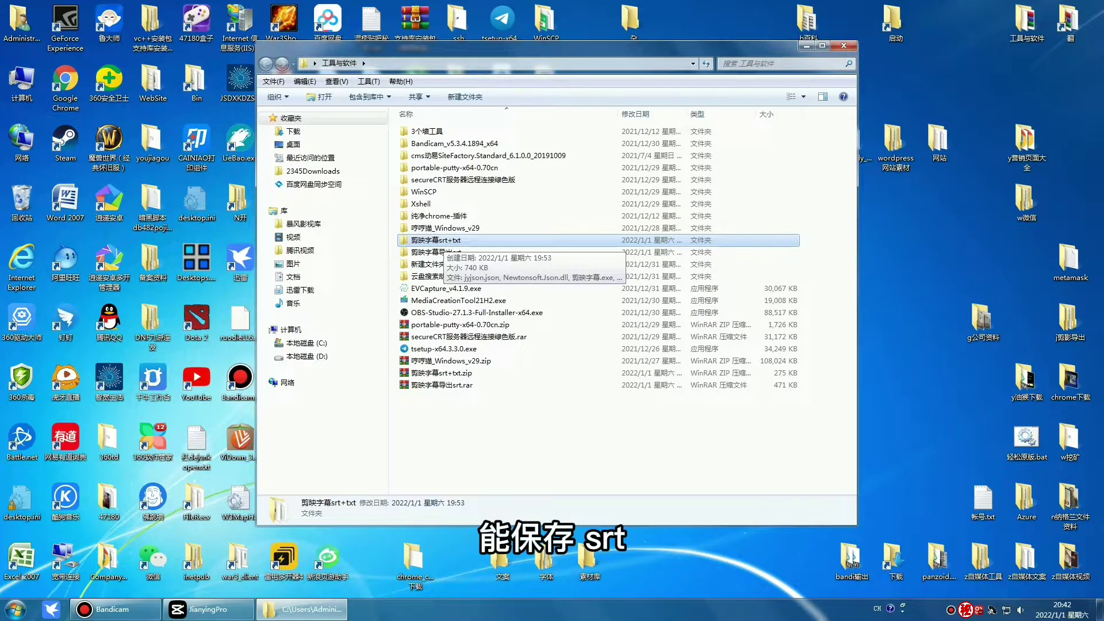
pyautogui.press('Return')
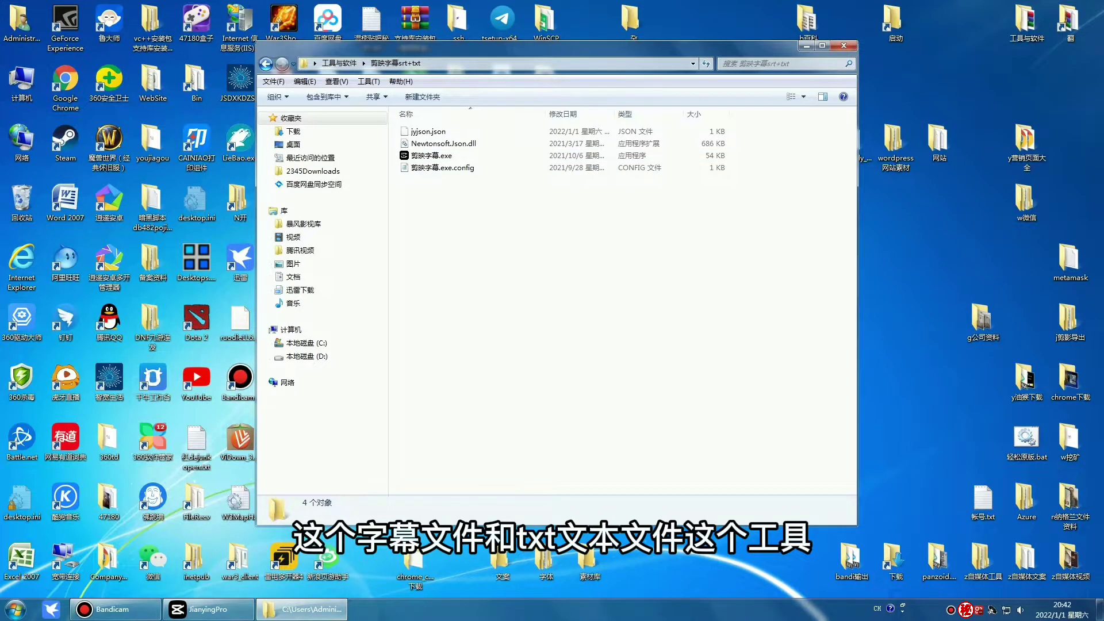
pyautogui.click(265, 64)
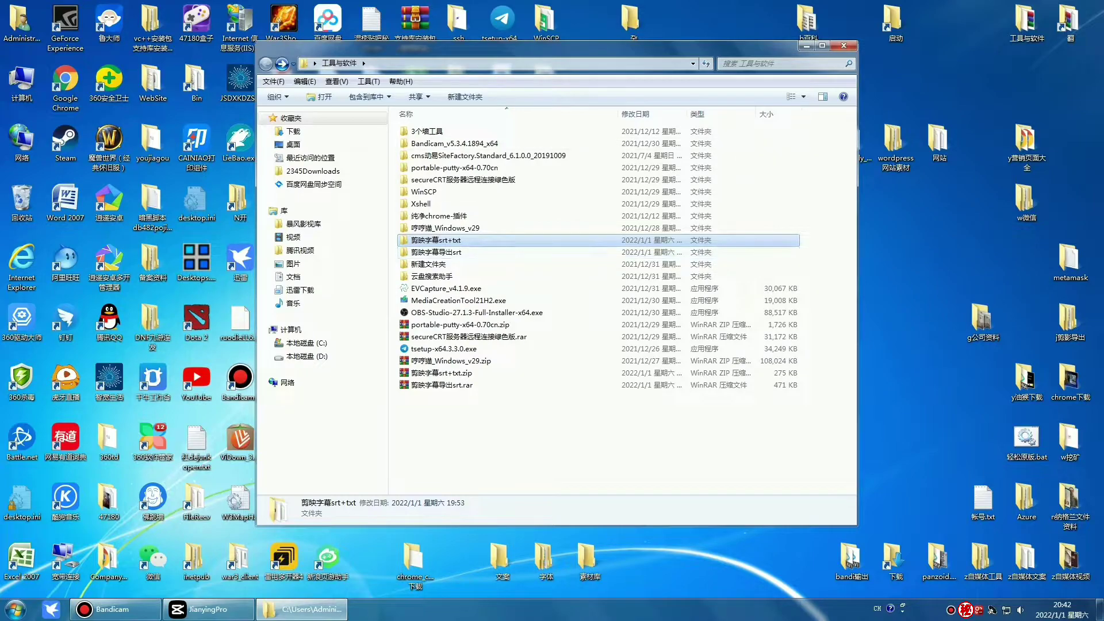
pyautogui.click(844, 45)
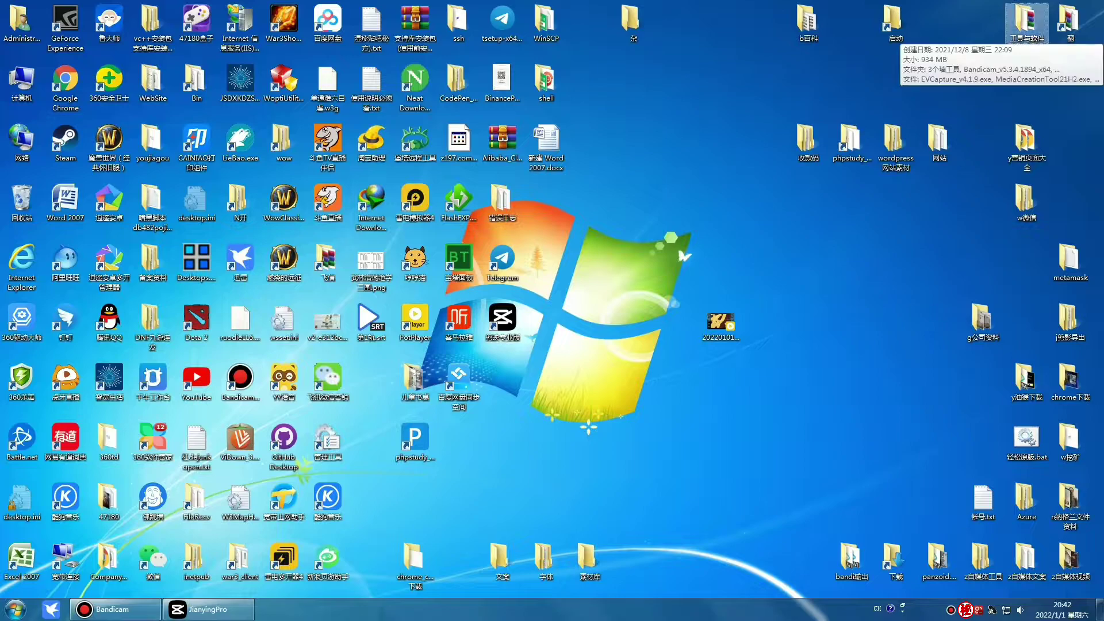
# Inspect the JY字幕导出 folder inside 剪映字幕导出srt within 工具与软件, and close the file window
pyautogui.doubleClick(1027, 22)
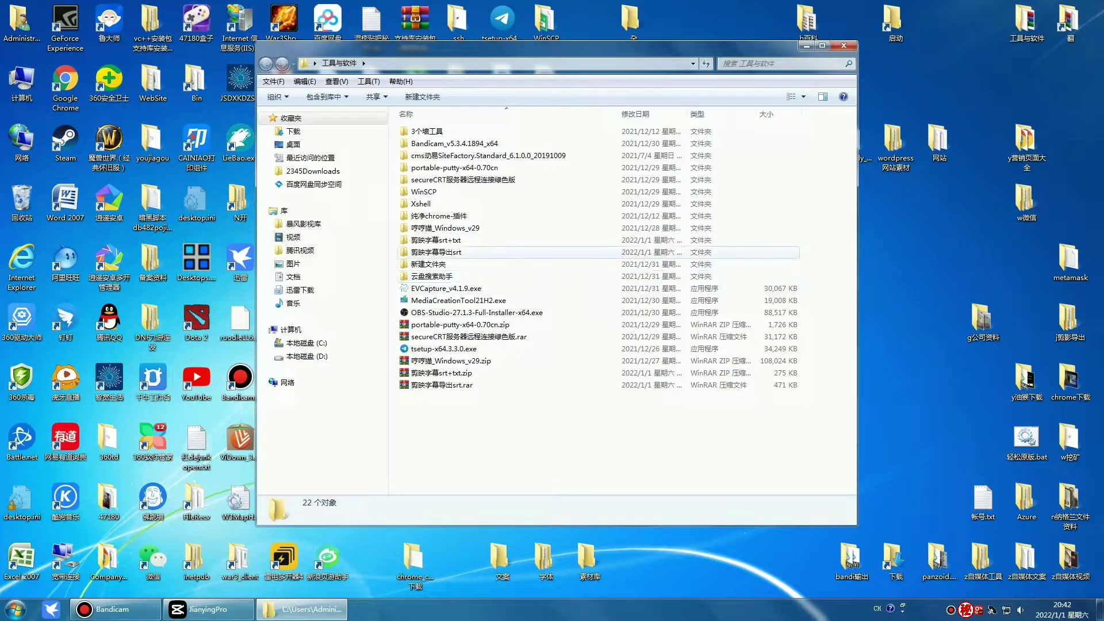
pyautogui.doubleClick(454, 252)
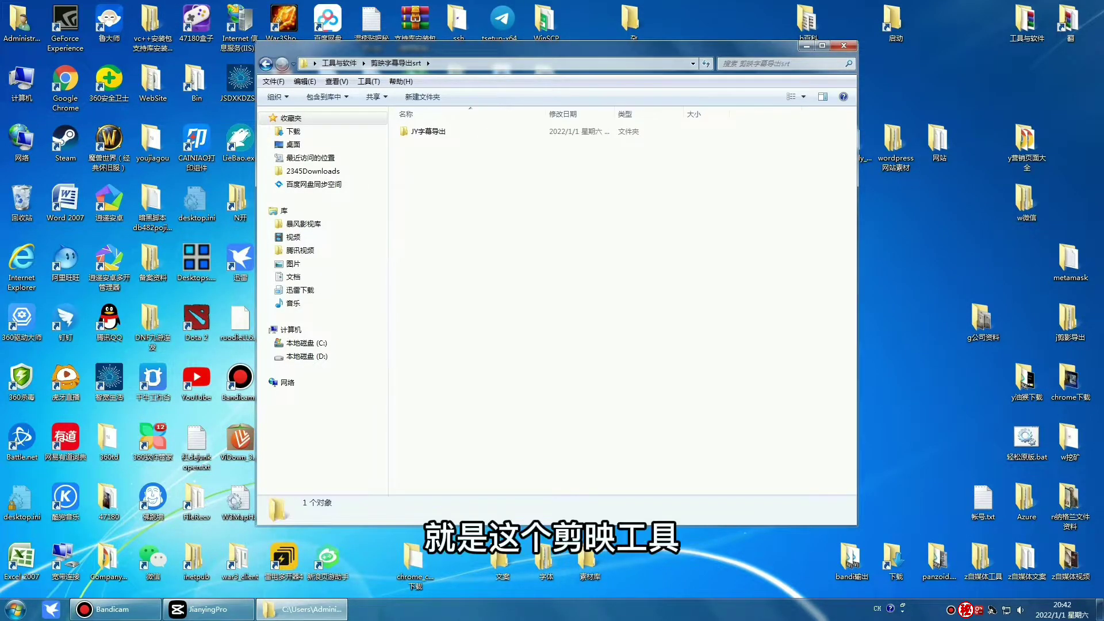
pyautogui.doubleClick(428, 131)
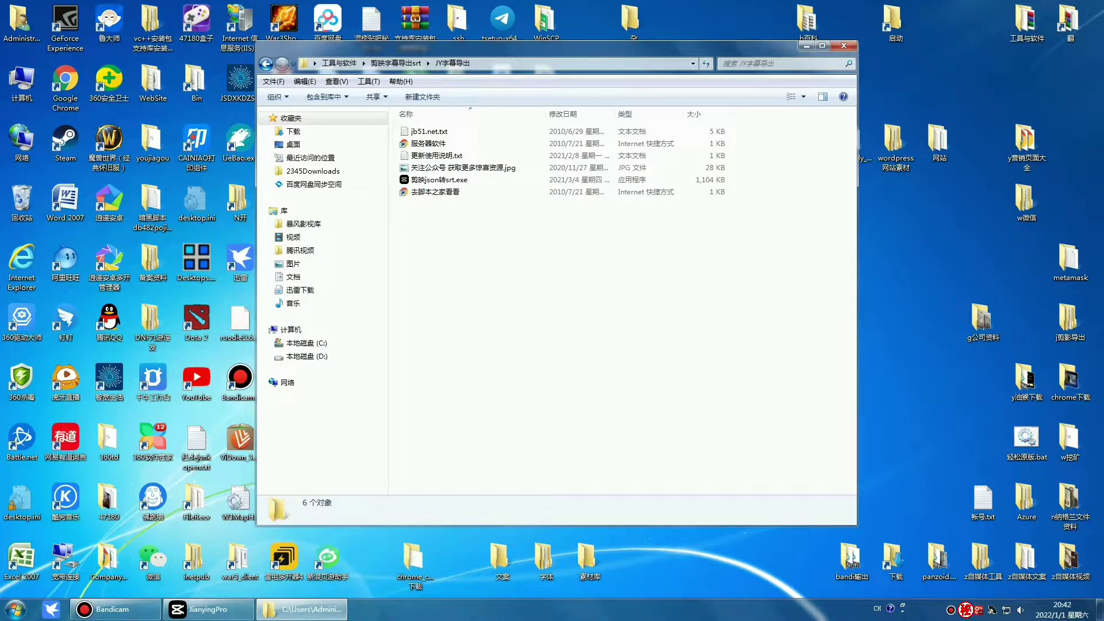
pyautogui.click(844, 45)
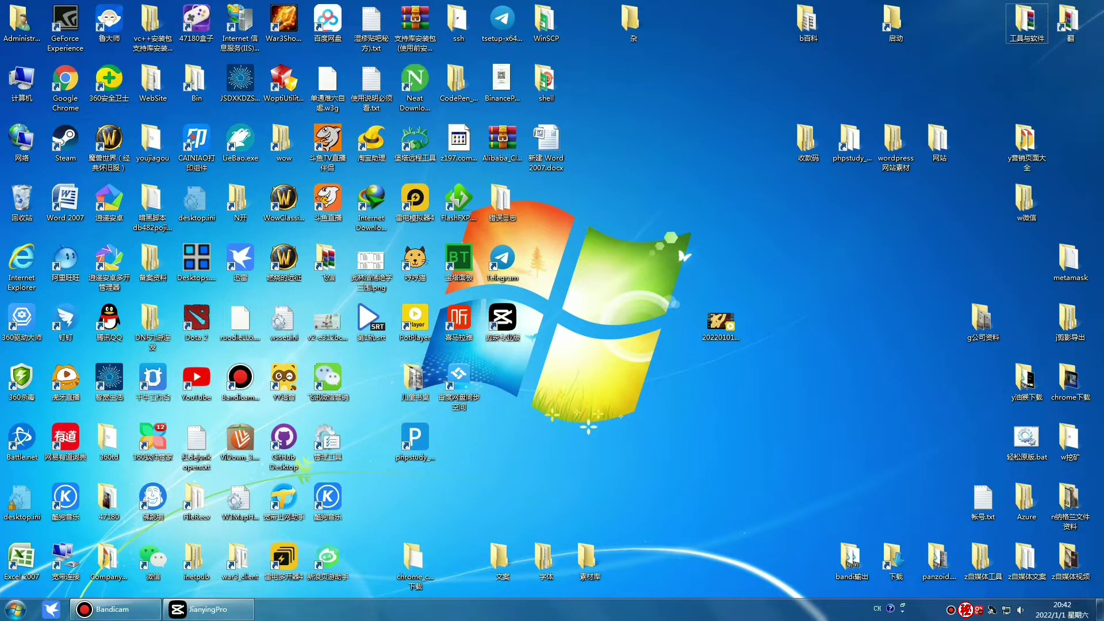
# Return to JianyingPro to close the empty draft and exit the program, and refresh the desktop
pyautogui.doubleClick(502, 318)
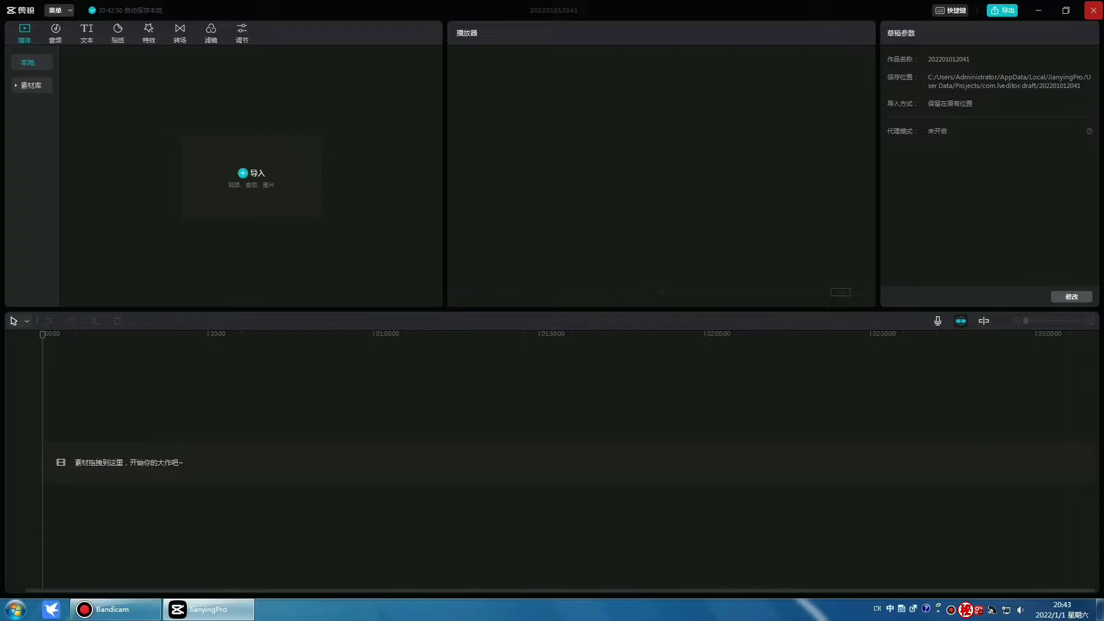
pyautogui.click(1093, 10)
pyautogui.click(785, 154)
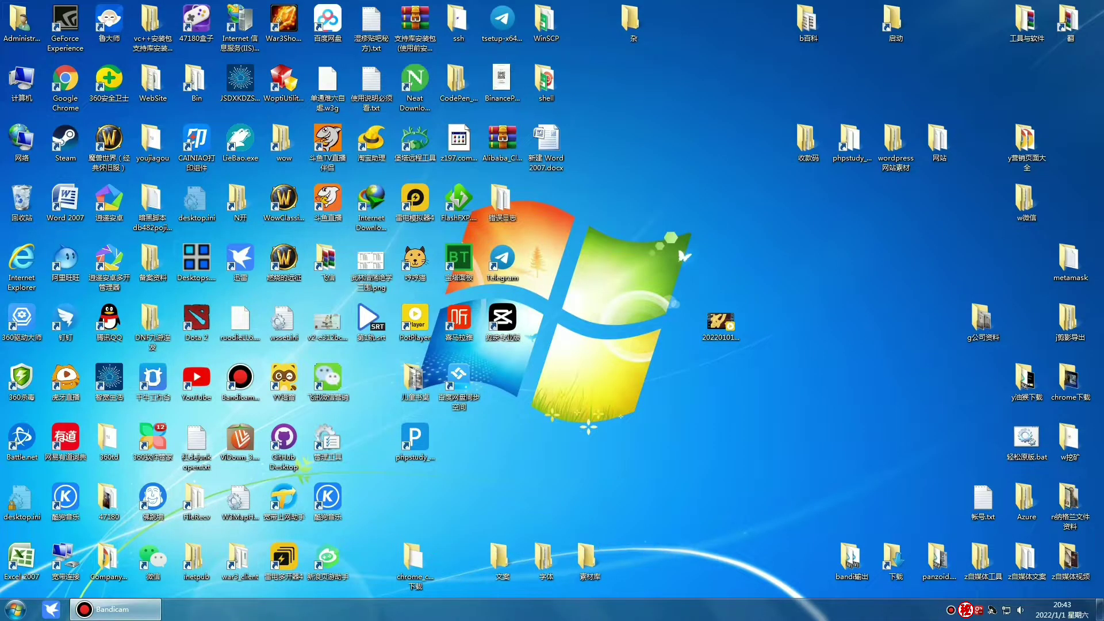
pyautogui.rightClick(577, 391)
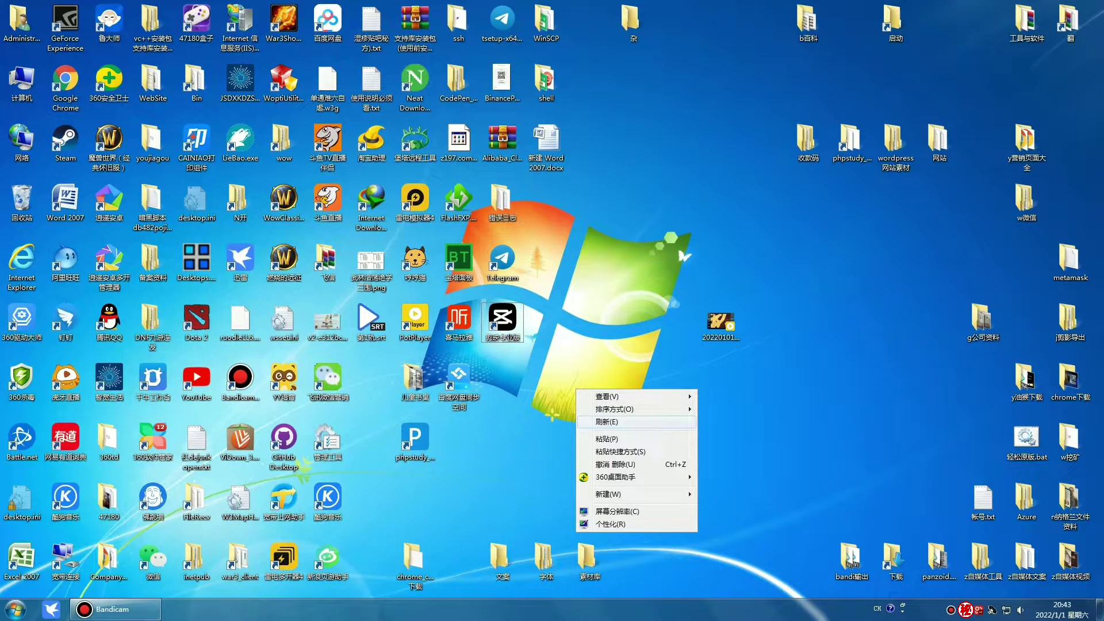
pyautogui.click(607, 422)
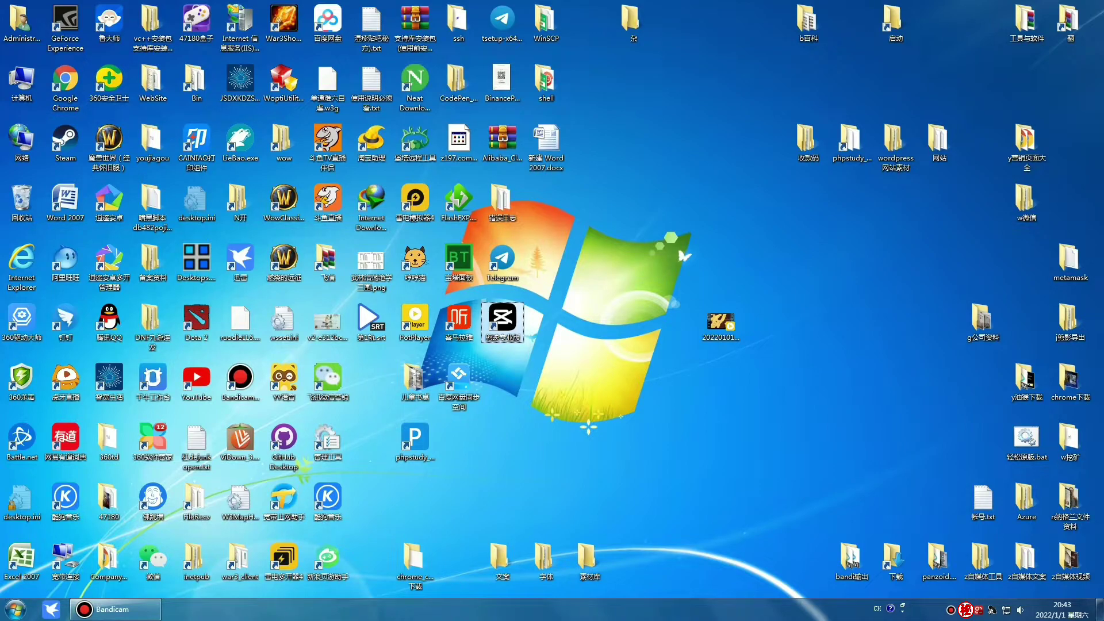
# In a new JianyingPro draft, import 202201011819.mov from the desktop and place it at the start of the timeline
pyautogui.doubleClick(502, 322)
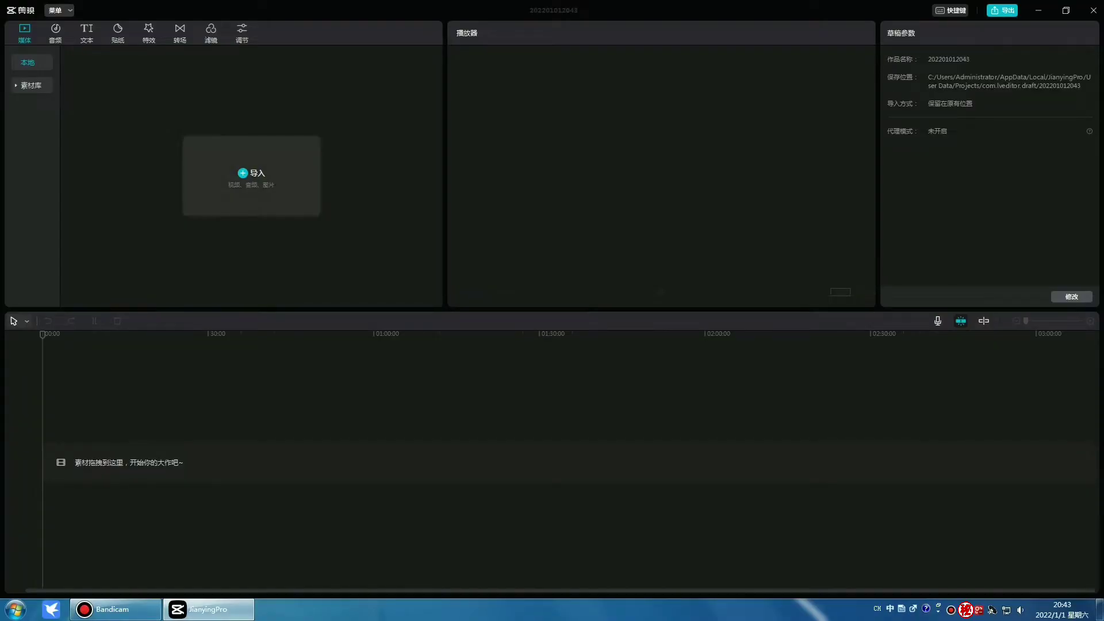
pyautogui.hotkey('ctrl', 'i')
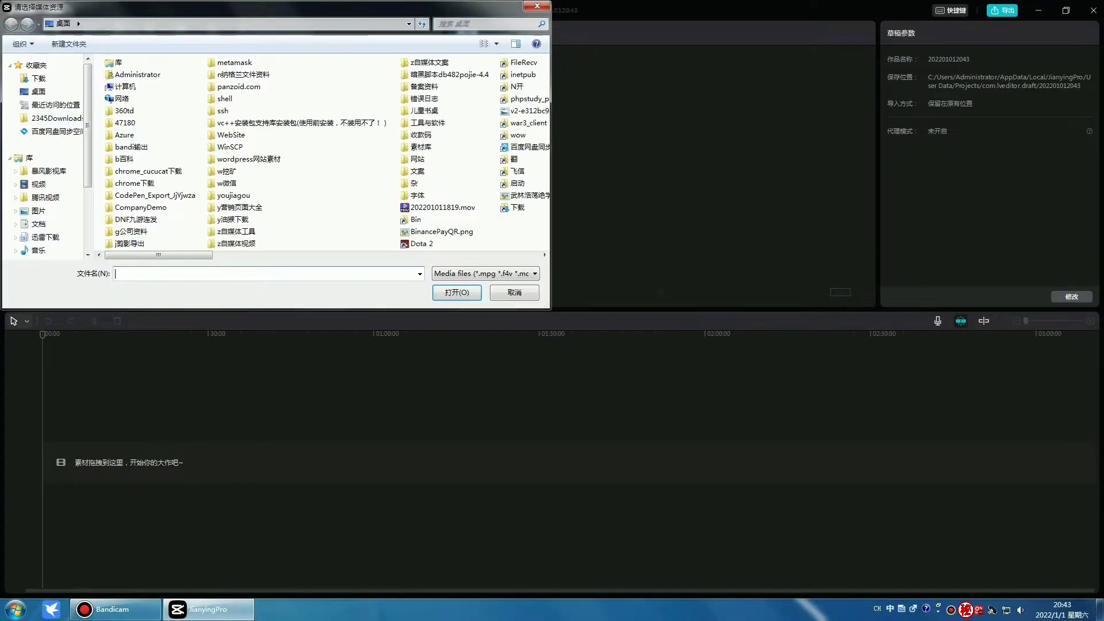
pyautogui.doubleClick(438, 207)
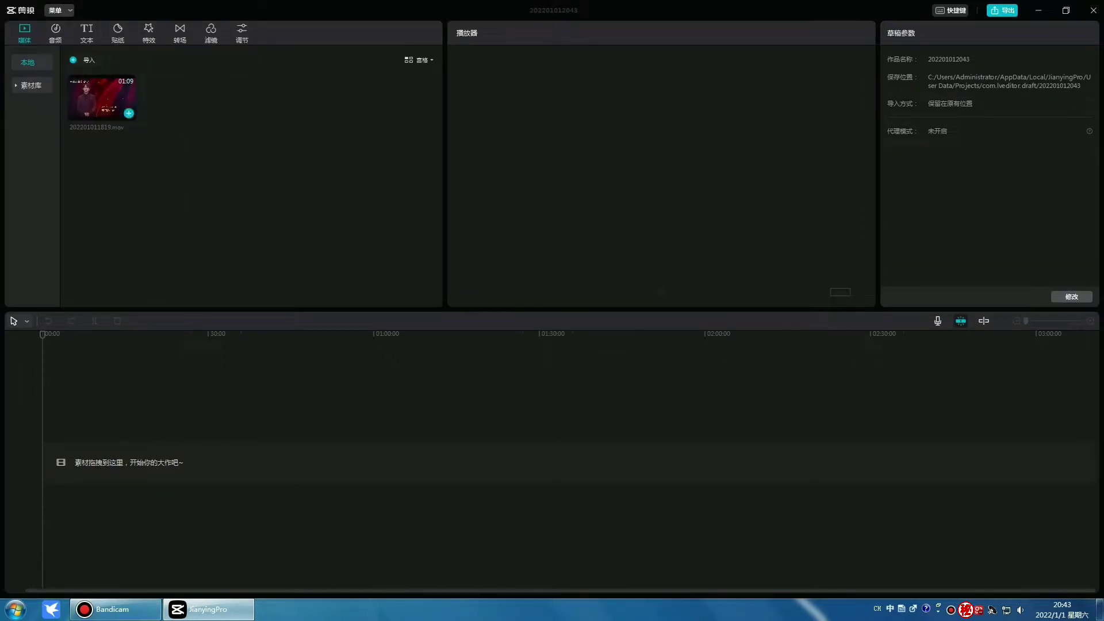
pyautogui.moveTo(101, 98); pyautogui.dragTo(95, 467)
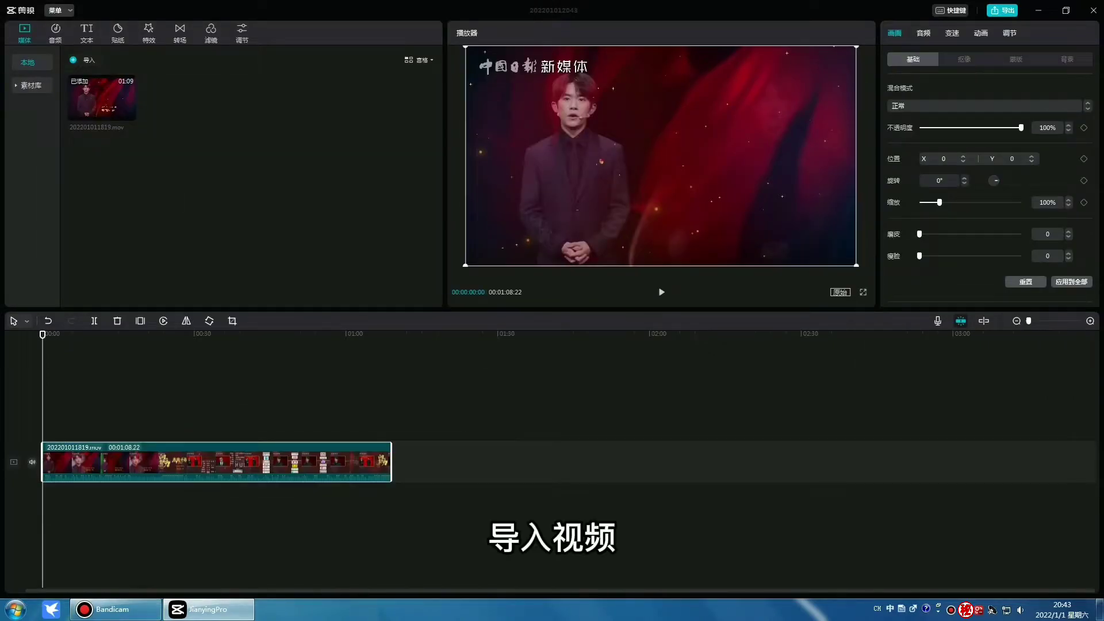
# Preview the opening seconds of the clip and generate captions from its speech with 识别字幕 recognition
pyautogui.press('space')
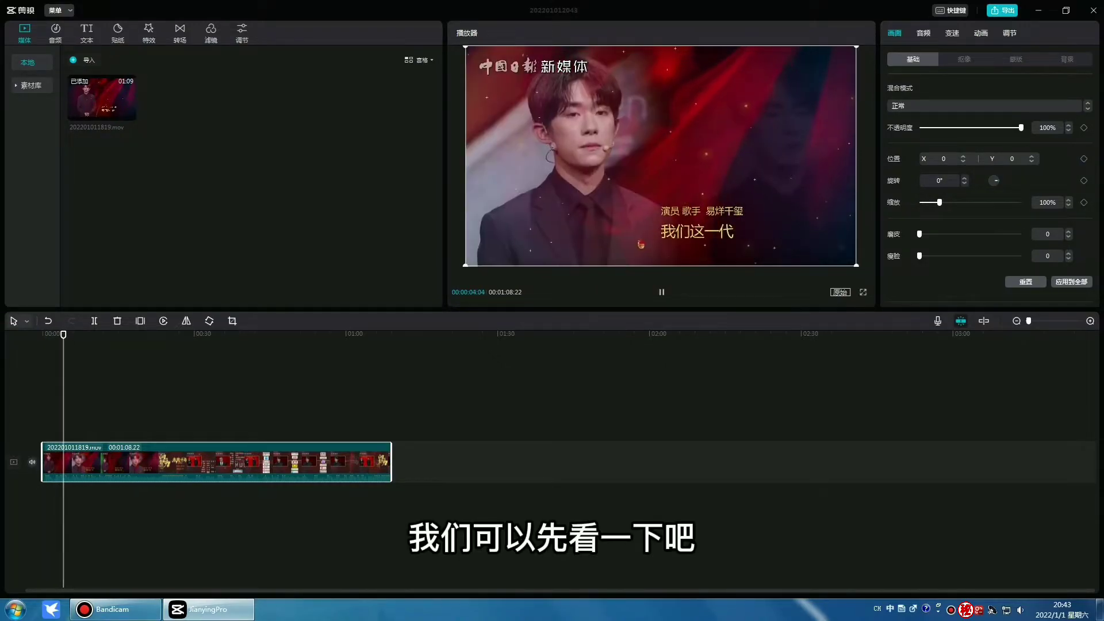
pyautogui.press('space')
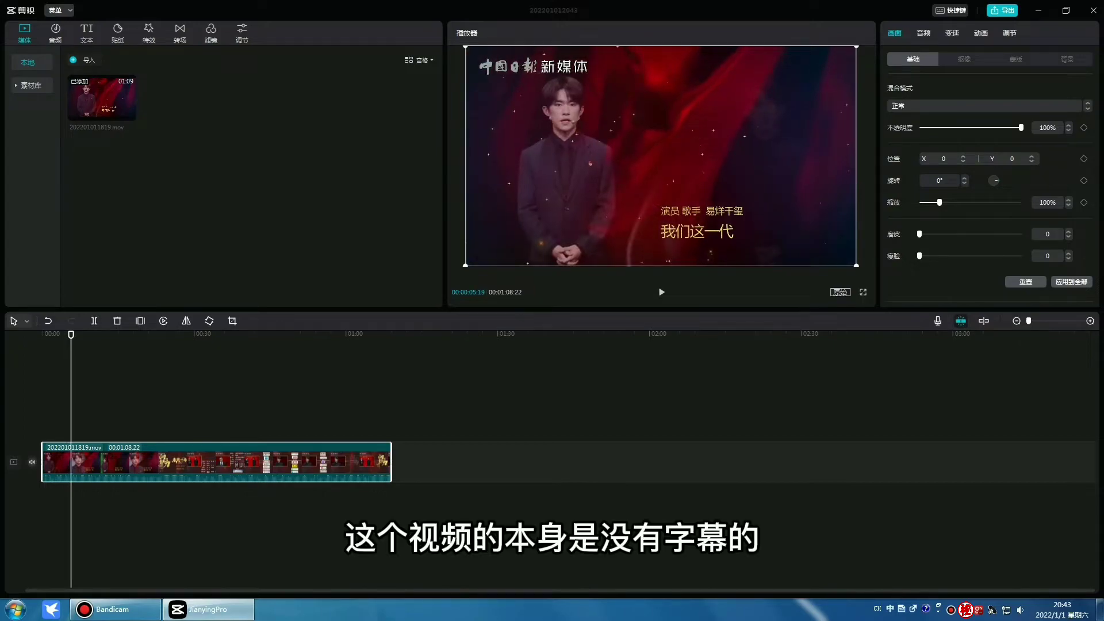
pyautogui.click(86, 33)
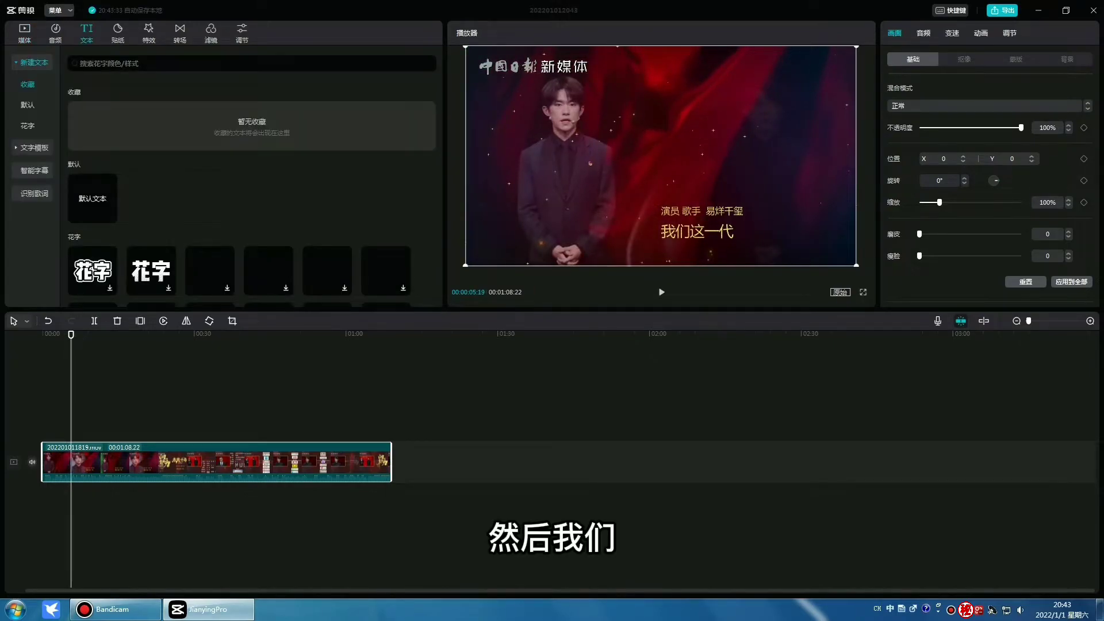
pyautogui.click(33, 170)
pyautogui.click(112, 141)
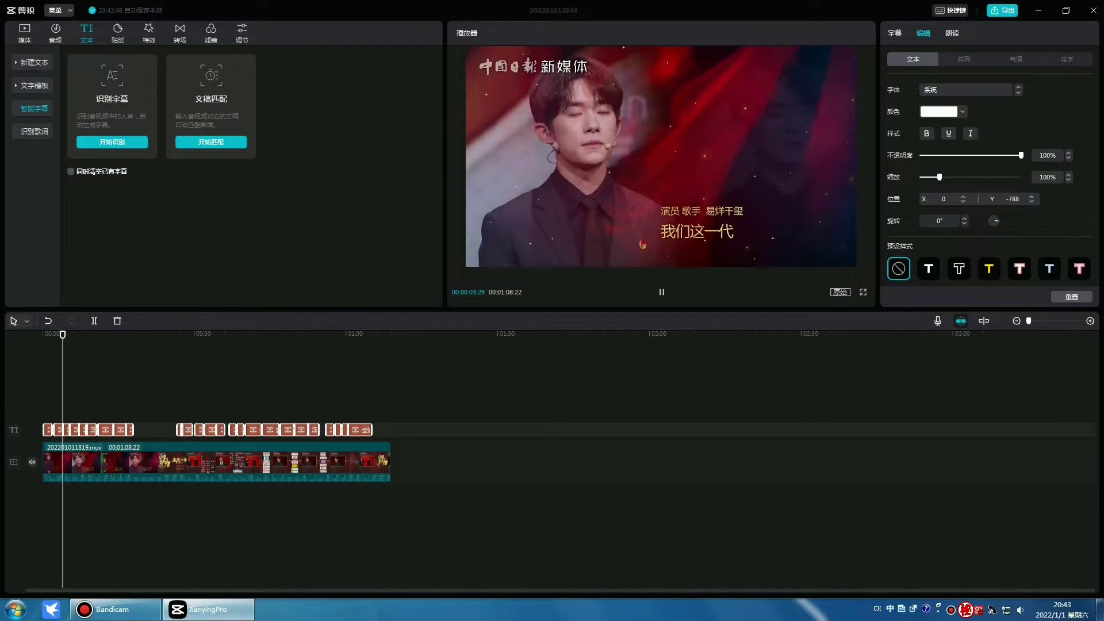
# Check a generated caption in the preview and review the list of recognised subtitle lines
pyautogui.click(641, 239)
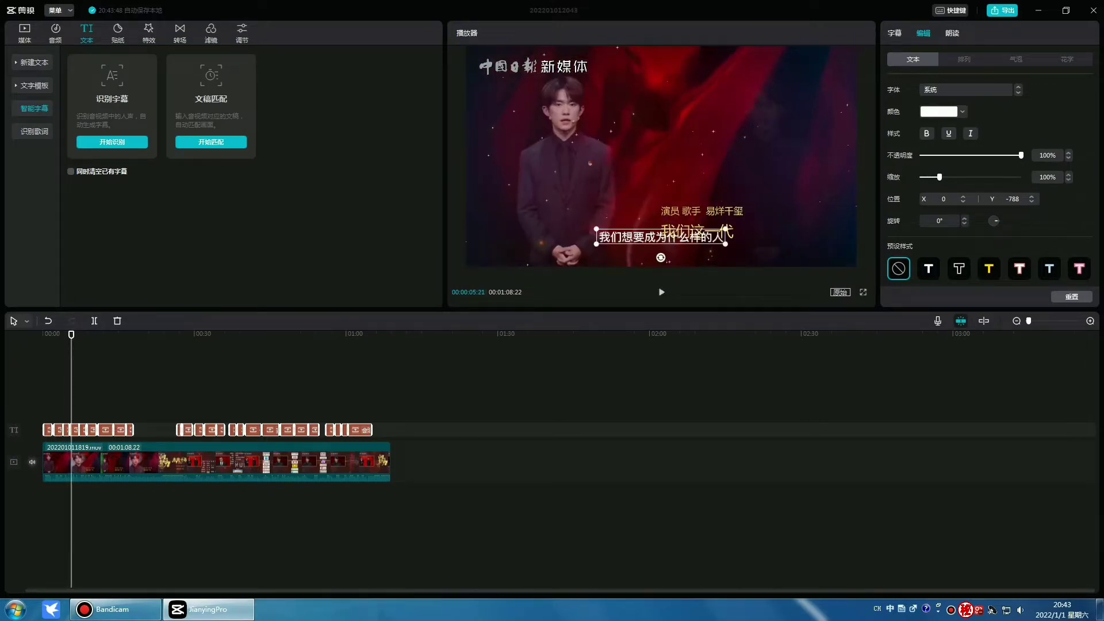
pyautogui.click(894, 33)
pyautogui.scroll(-6, 987, 151)
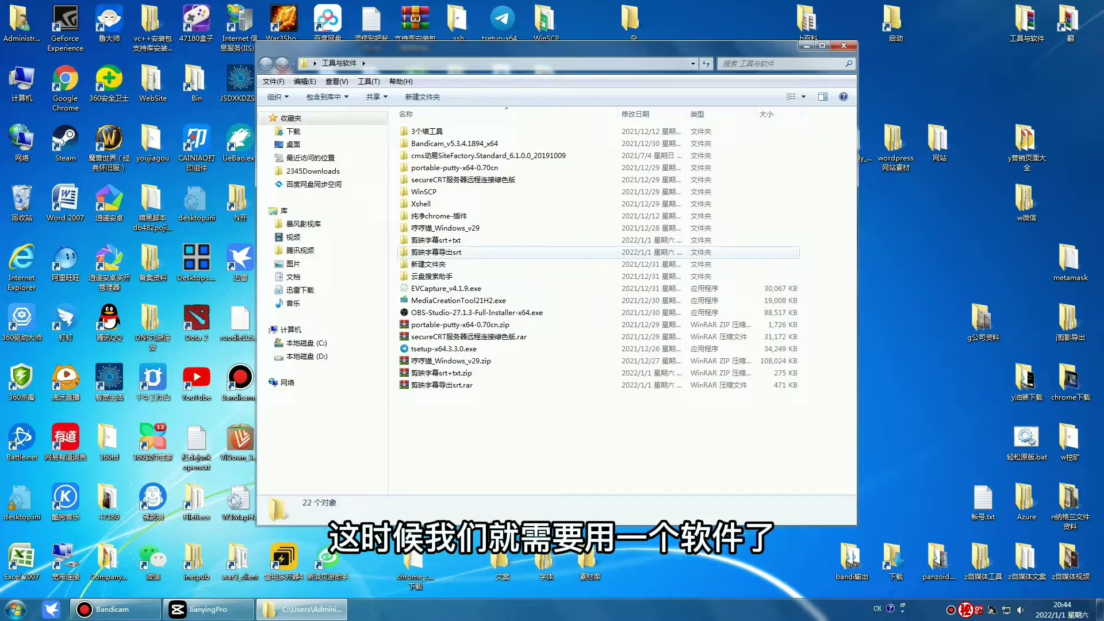
# Launch the subtitle export tool 剪映字幕.exe from the 剪映字幕srt+txt folder in 工具与软件
pyautogui.doubleClick(436, 240)
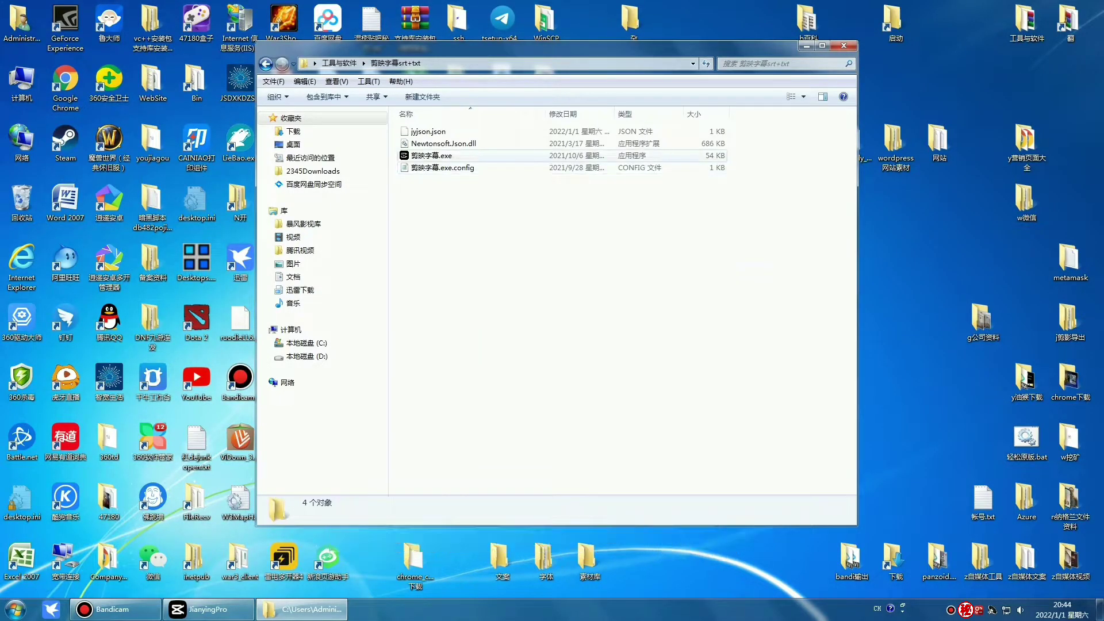
pyautogui.doubleClick(432, 155)
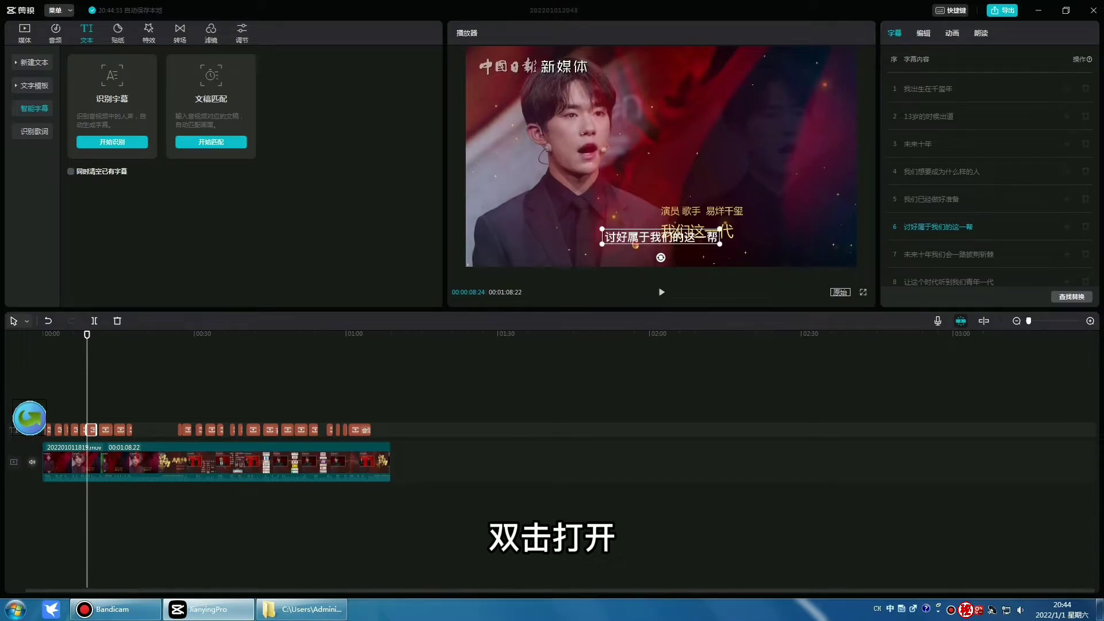
# With the subtitle export tool, export the captions as text (导出文本) into the z字幕 folder inside j剪影导出 on the desktop
pyautogui.rightClick(30, 414)
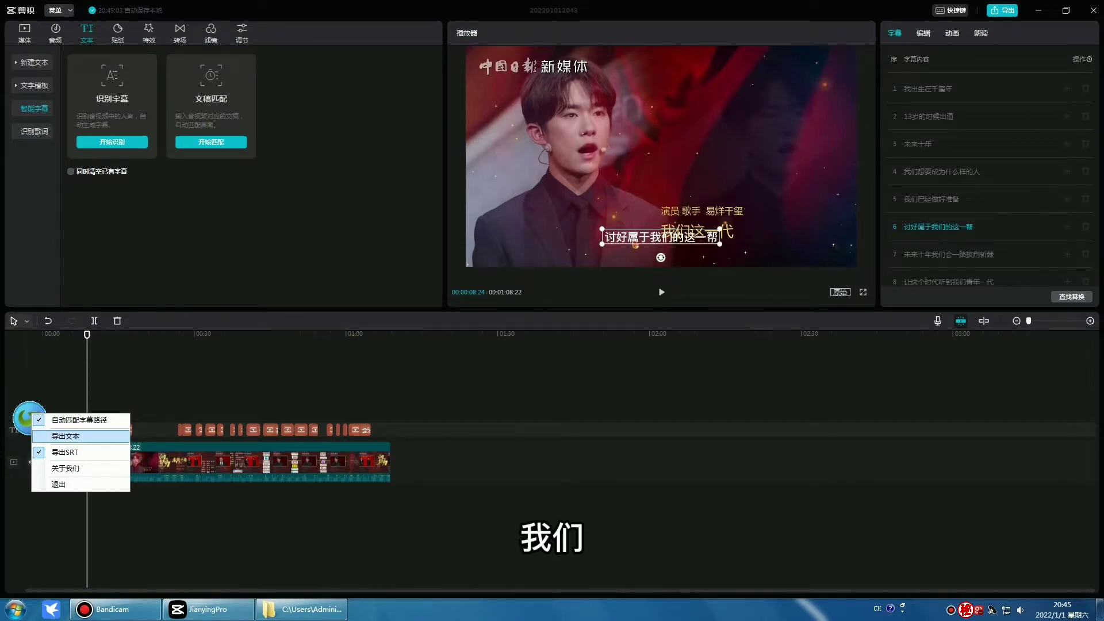
pyautogui.click(65, 436)
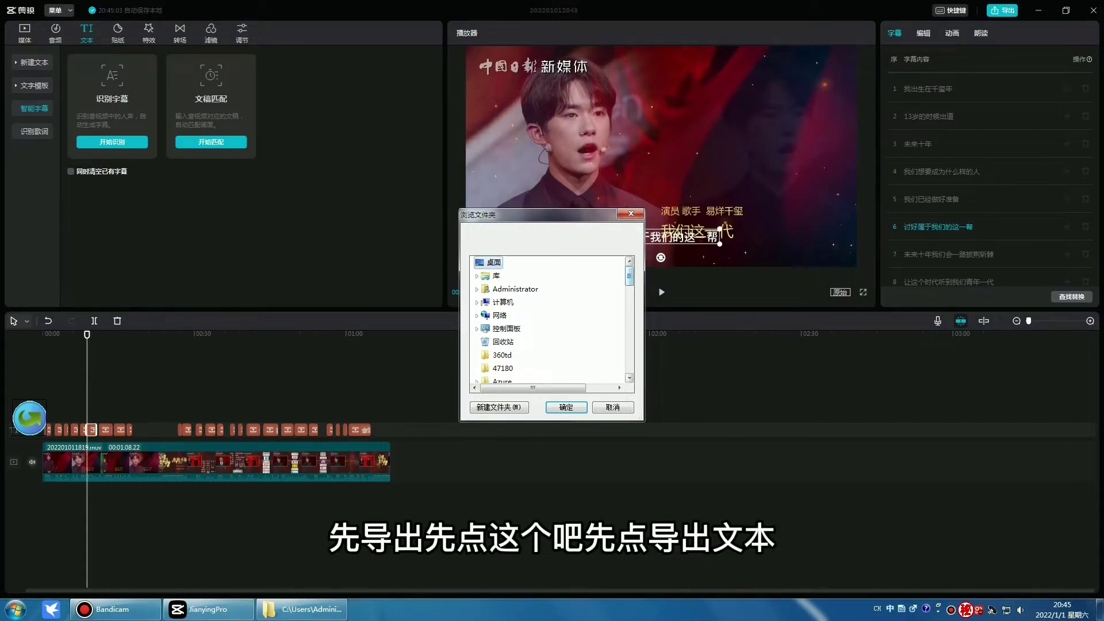
pyautogui.click(499, 315)
pyautogui.click(506, 329)
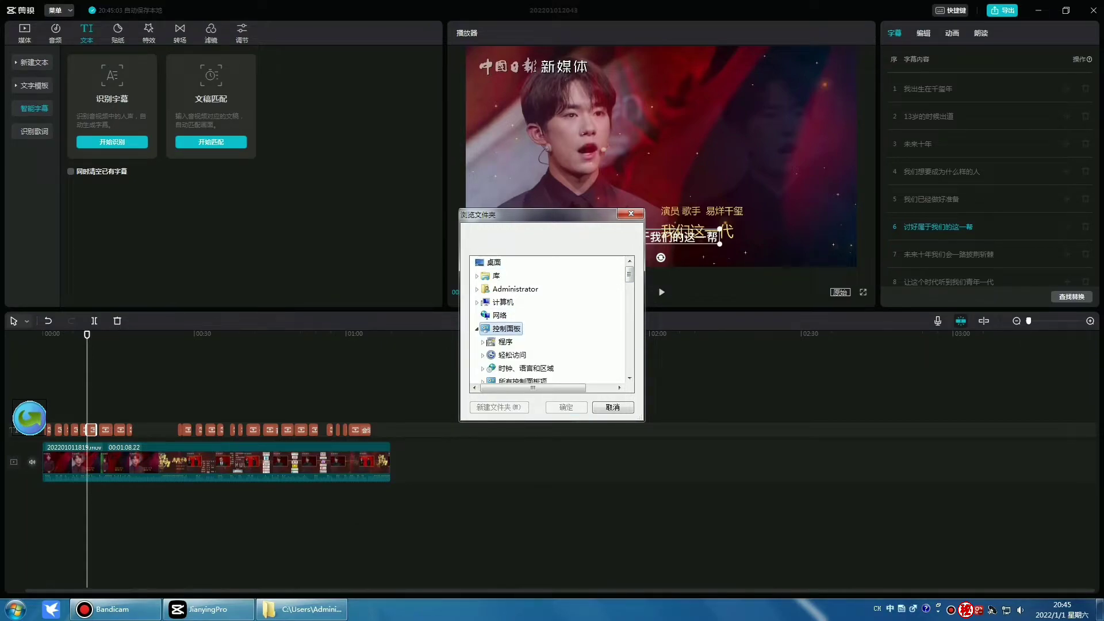
pyautogui.write('j')
pyautogui.hotkey('alt', 'shift')
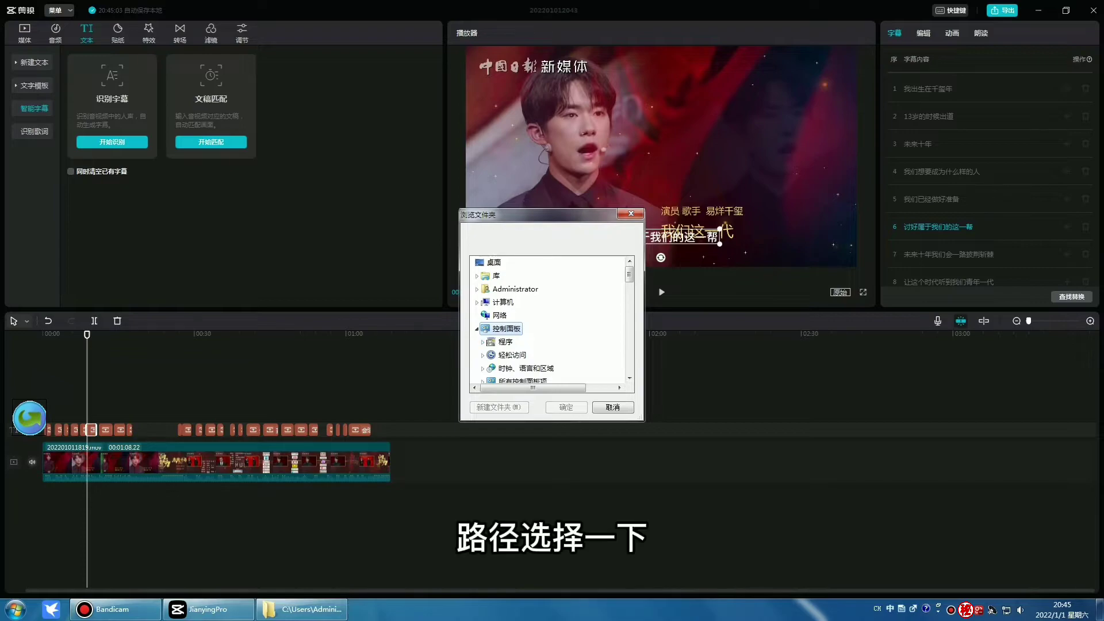
pyautogui.press('j')
pyautogui.doubleClick(511, 368)
pyautogui.scroll(-1, 538, 368)
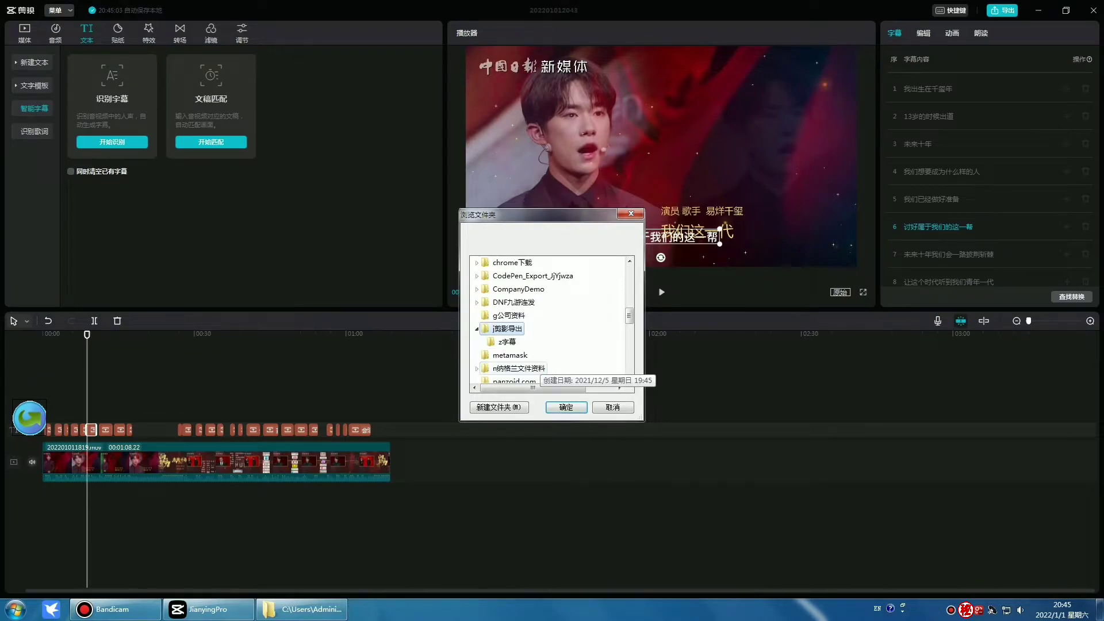
pyautogui.click(506, 341)
pyautogui.press('Return')
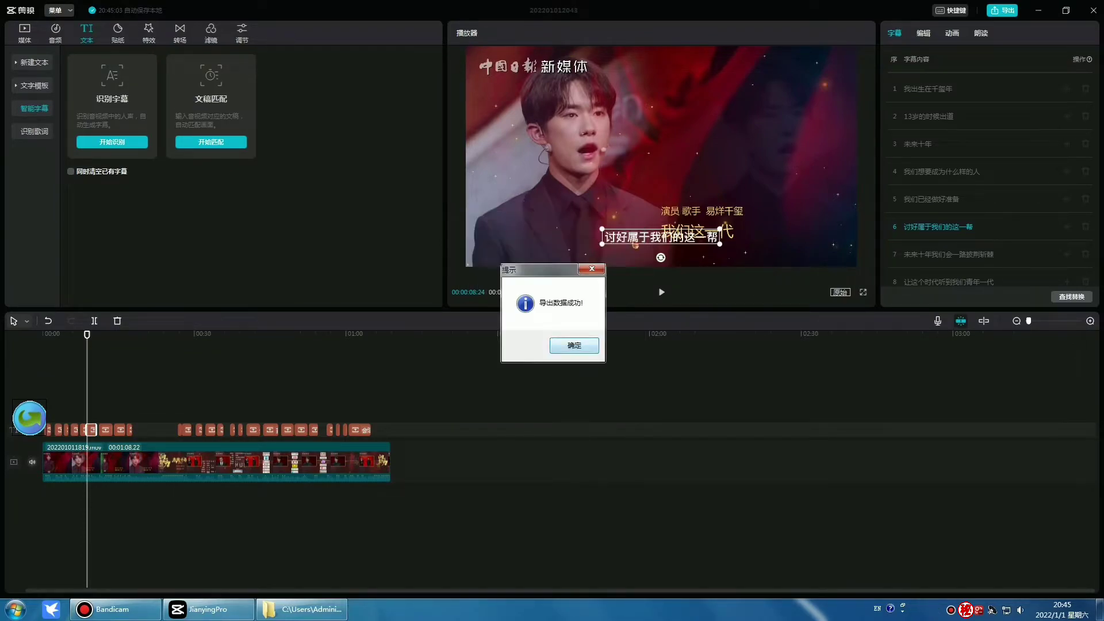
pyautogui.press('Return')
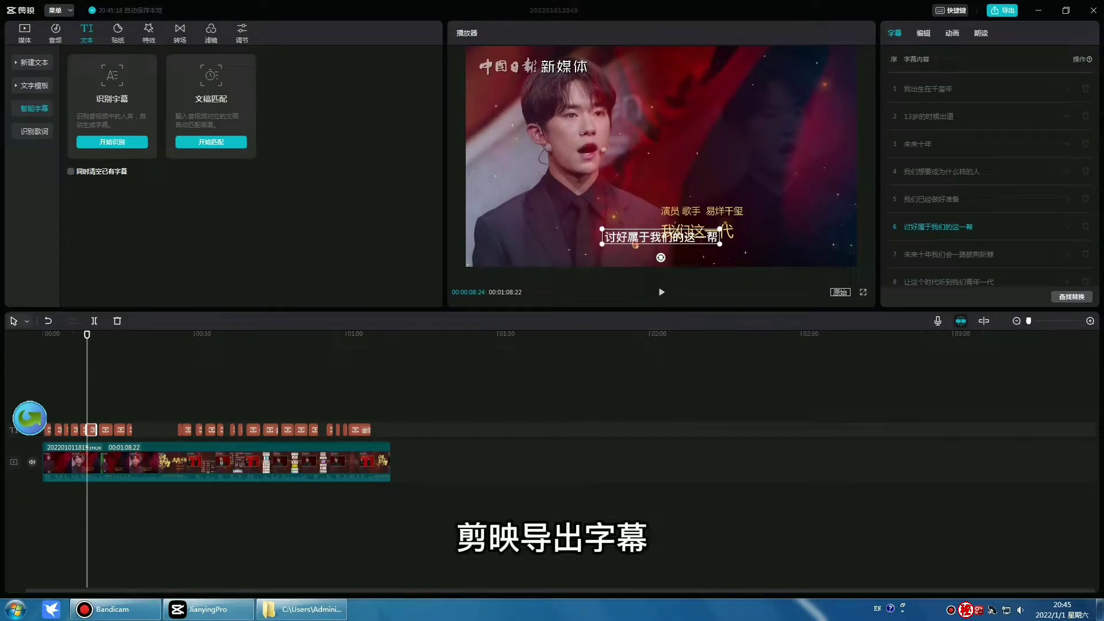
# Open the exported 第1轨.txt from j剪影导出\z字幕, review its caption lines and close it
pyautogui.press('super+d')
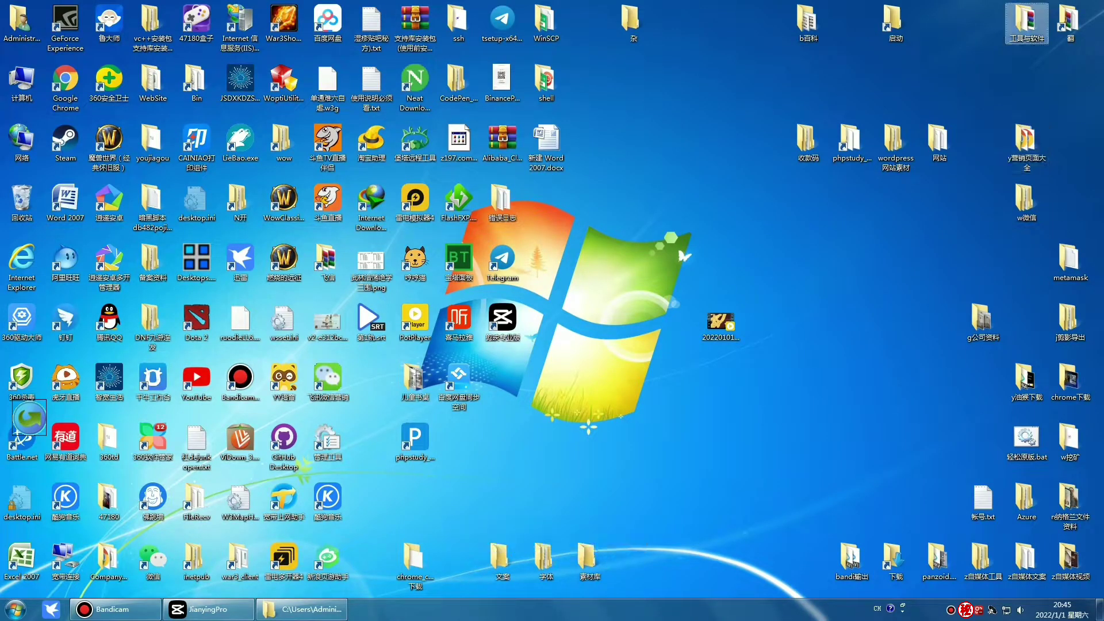
pyautogui.doubleClick(1070, 322)
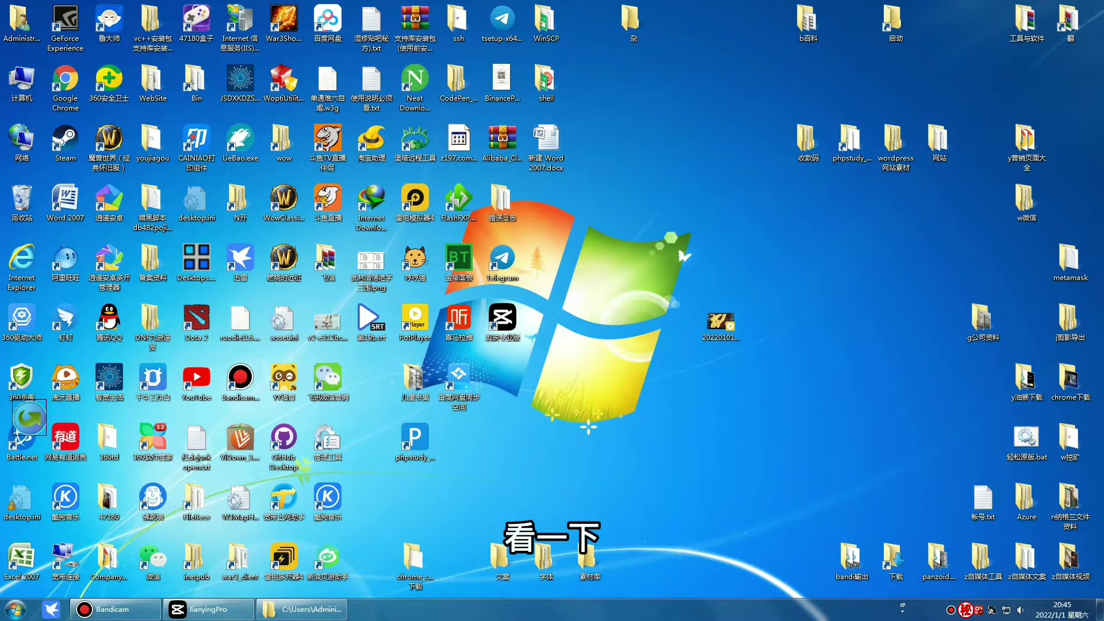
pyautogui.doubleClick(435, 146)
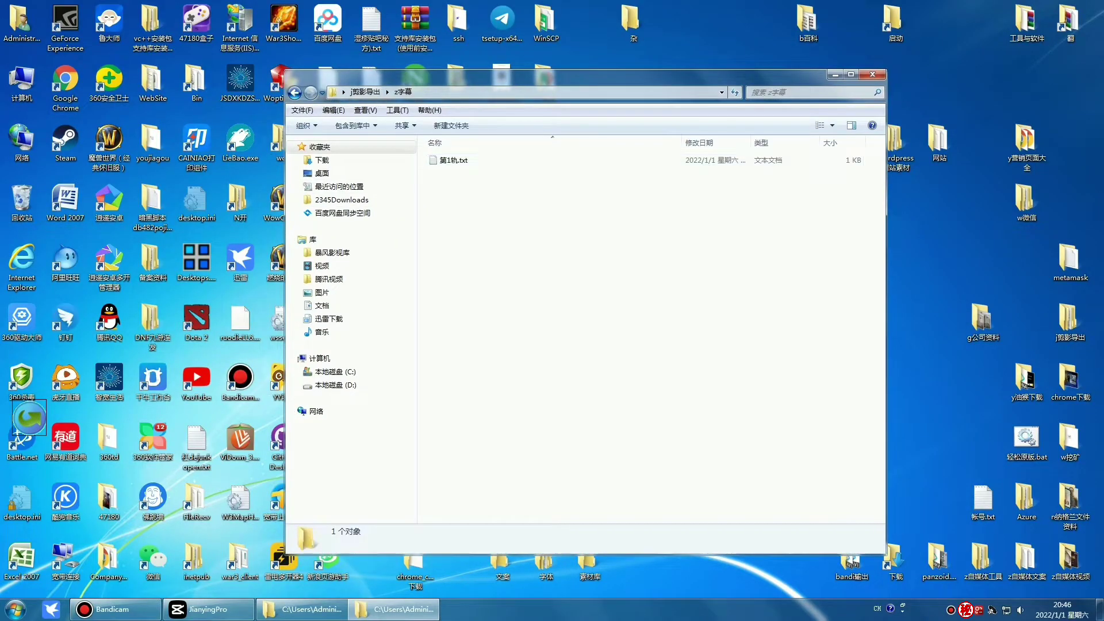
pyautogui.press('Down')
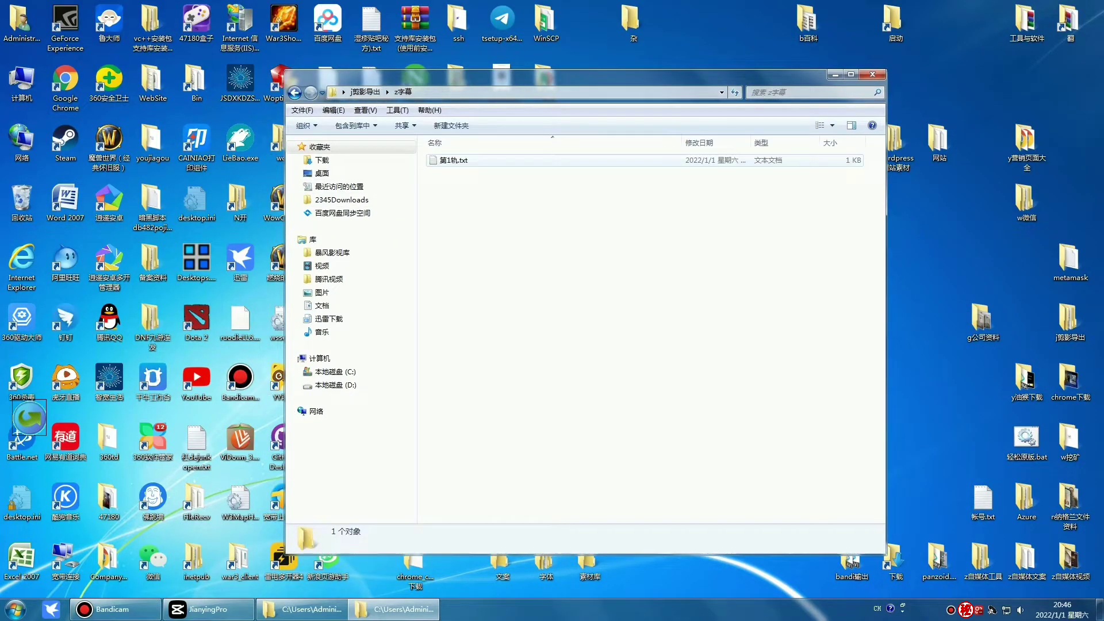
pyautogui.press('Return')
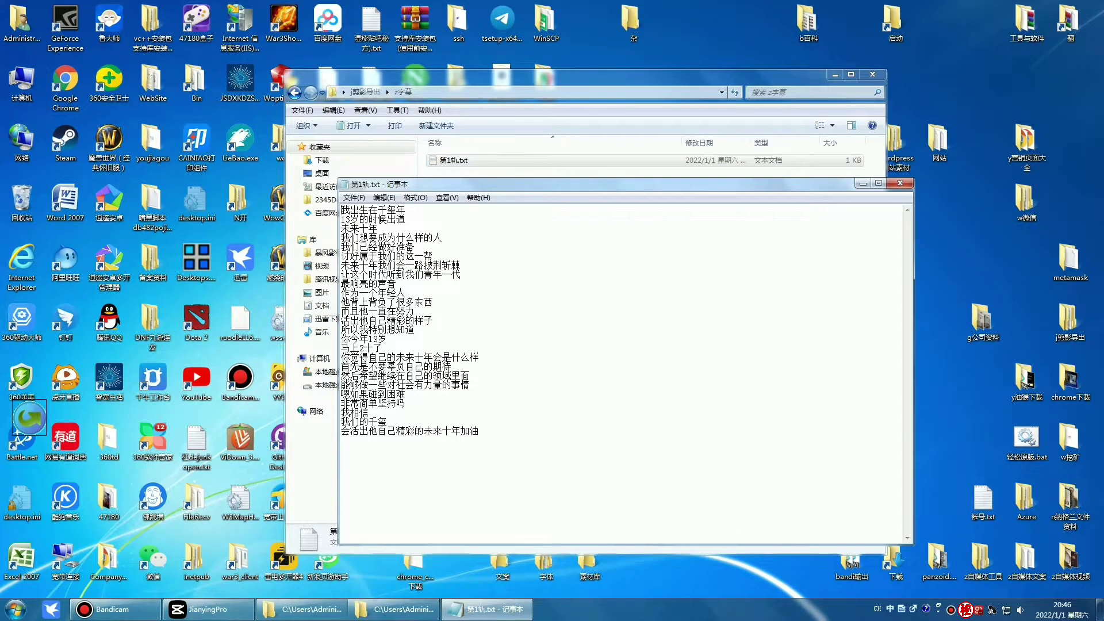
pyautogui.hotkey('ctrl', 'a')
pyautogui.click(341, 210)
pyautogui.moveTo(341, 209); pyautogui.dragTo(480, 441)
pyautogui.click(480, 440)
pyautogui.click(900, 184)
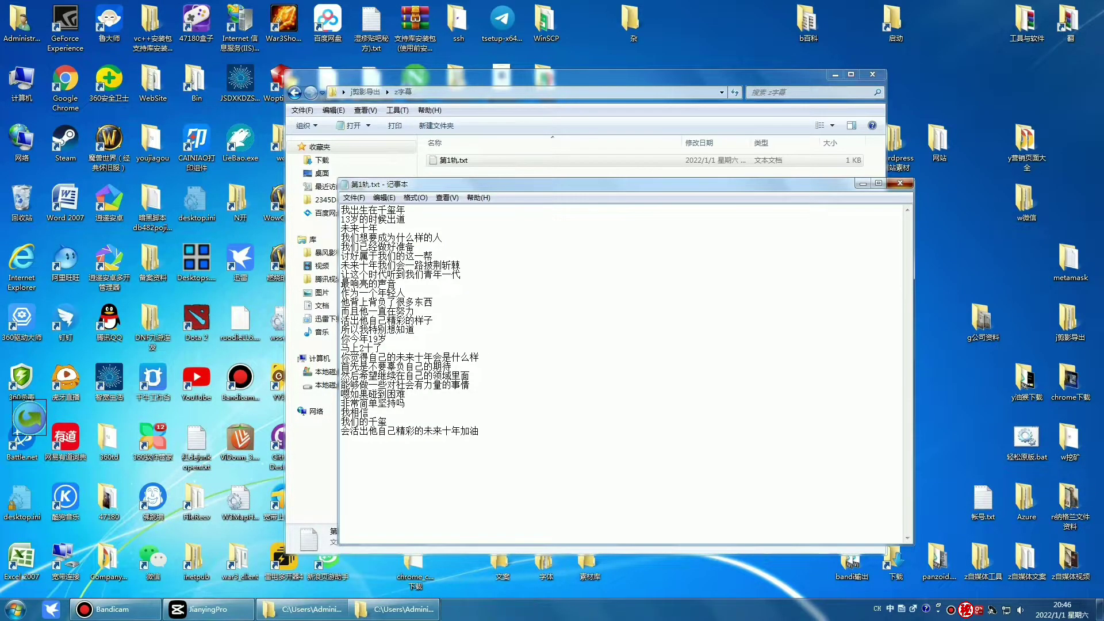
pyautogui.click(633, 288)
# Return to JianyingPro and export the captions as SRT (导出SRT) into the same z字幕 folder inside j剪影导出
pyautogui.click(208, 610)
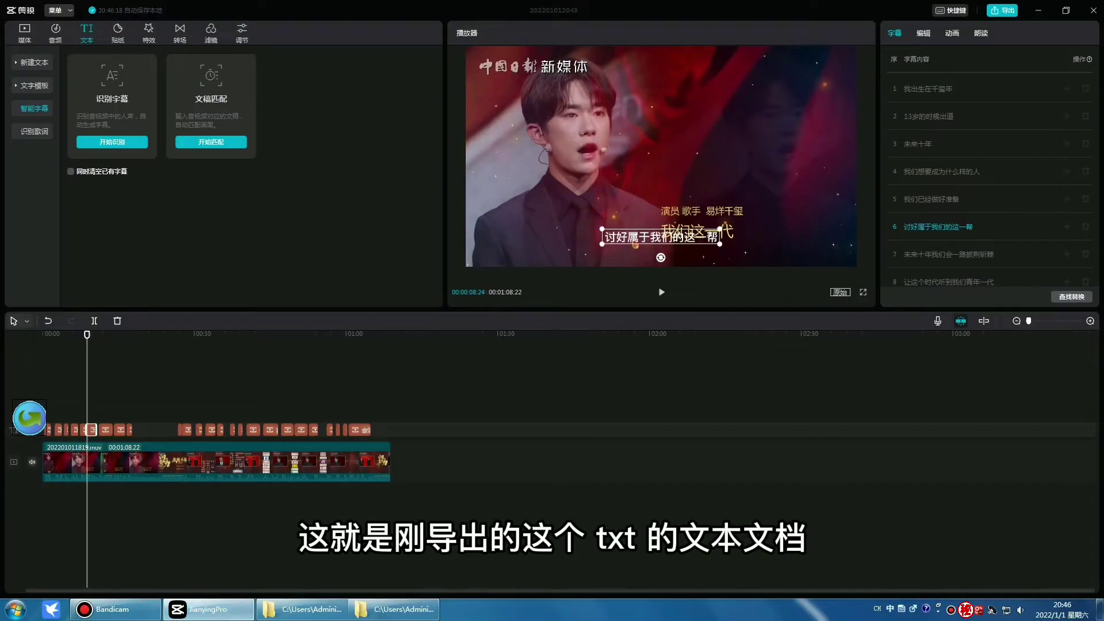
pyautogui.rightClick(30, 418)
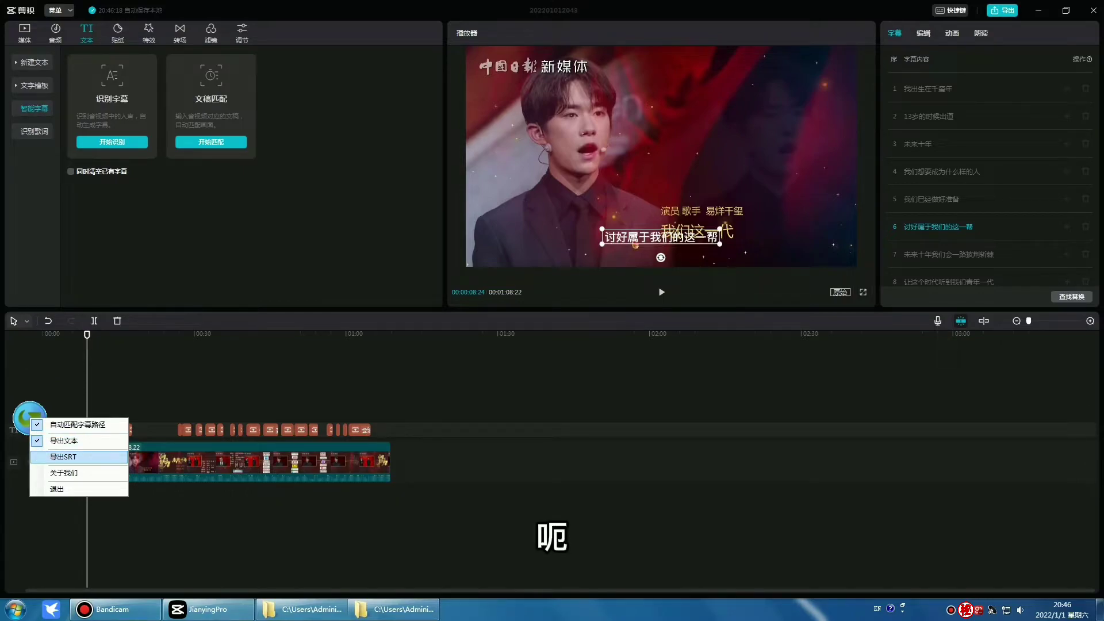
pyautogui.click(64, 457)
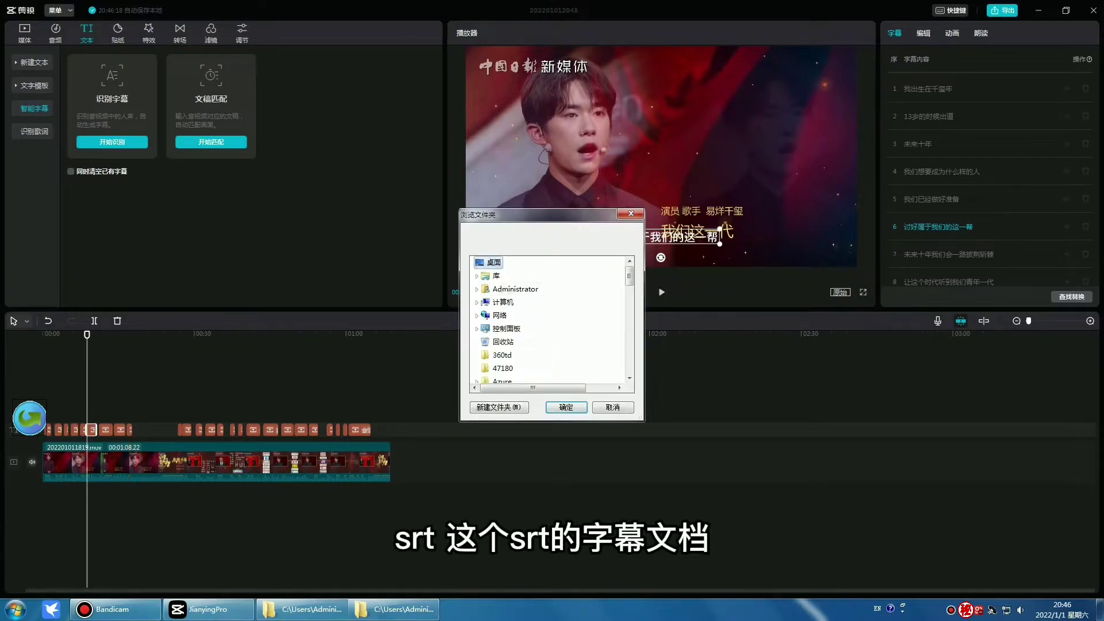
pyautogui.scroll(-5, 549, 319)
pyautogui.scroll(-10, 549, 320)
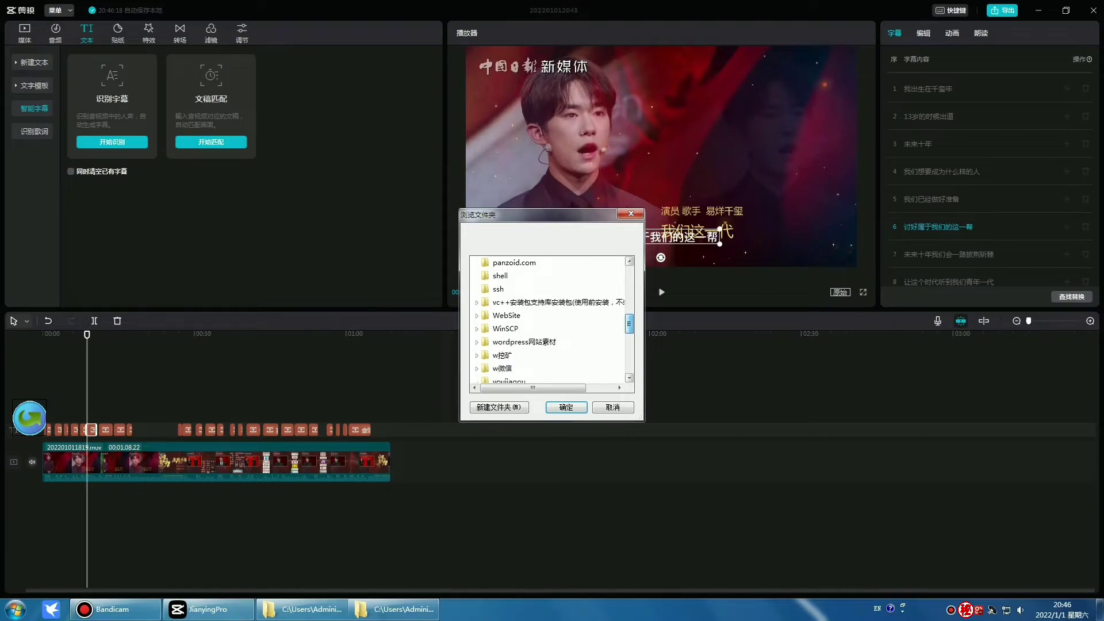
pyautogui.click(509, 315)
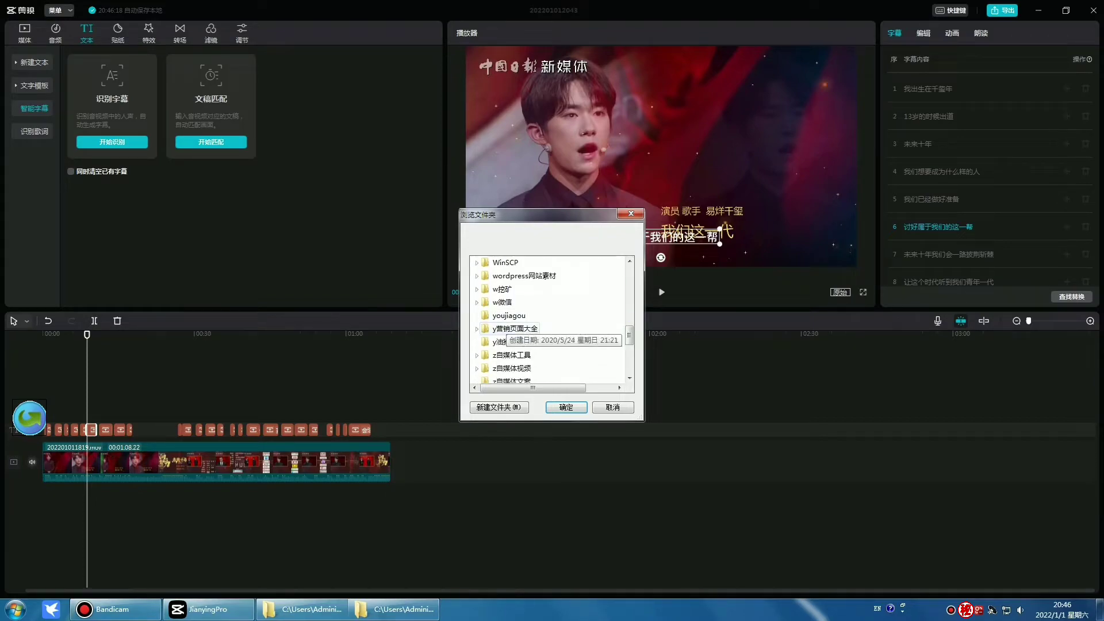
pyautogui.scroll(3, 512, 320)
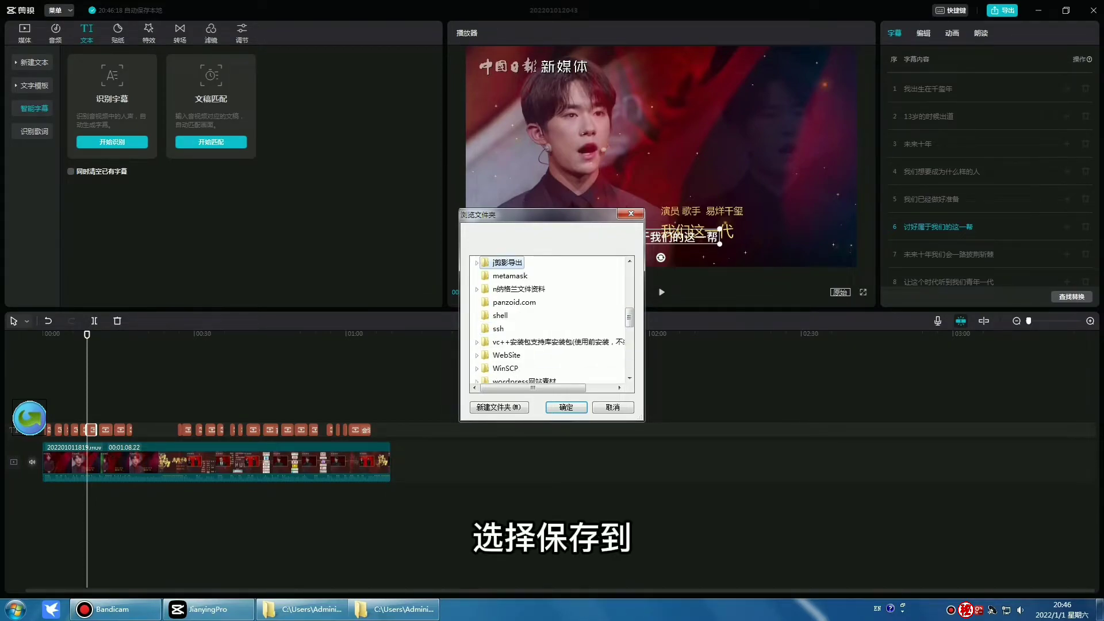
pyautogui.click(507, 263)
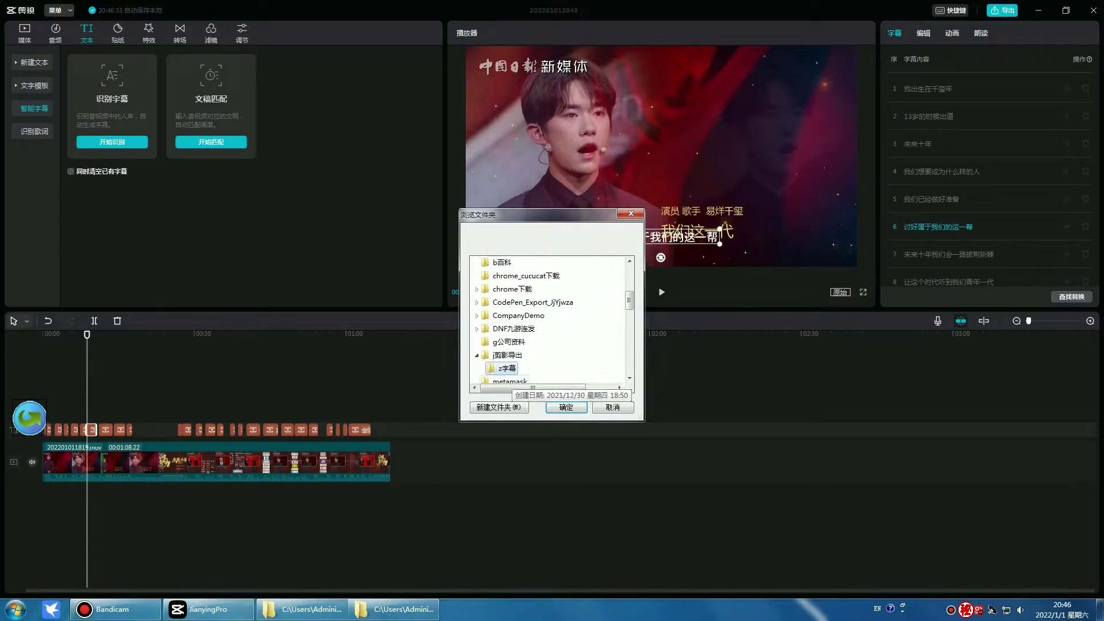
pyautogui.click(566, 407)
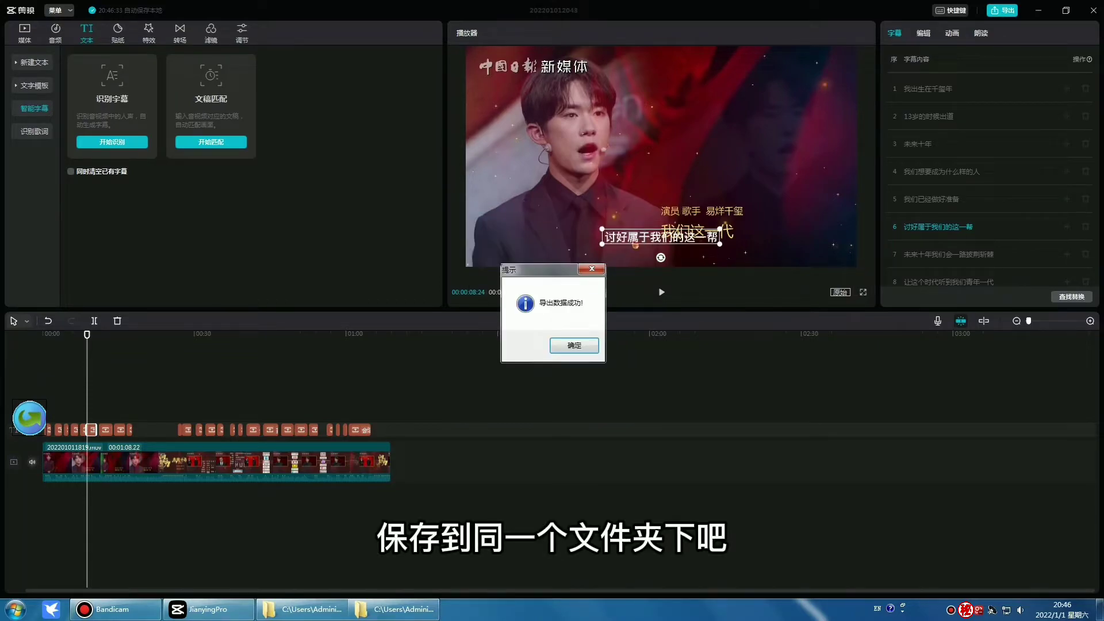
pyautogui.press('Return')
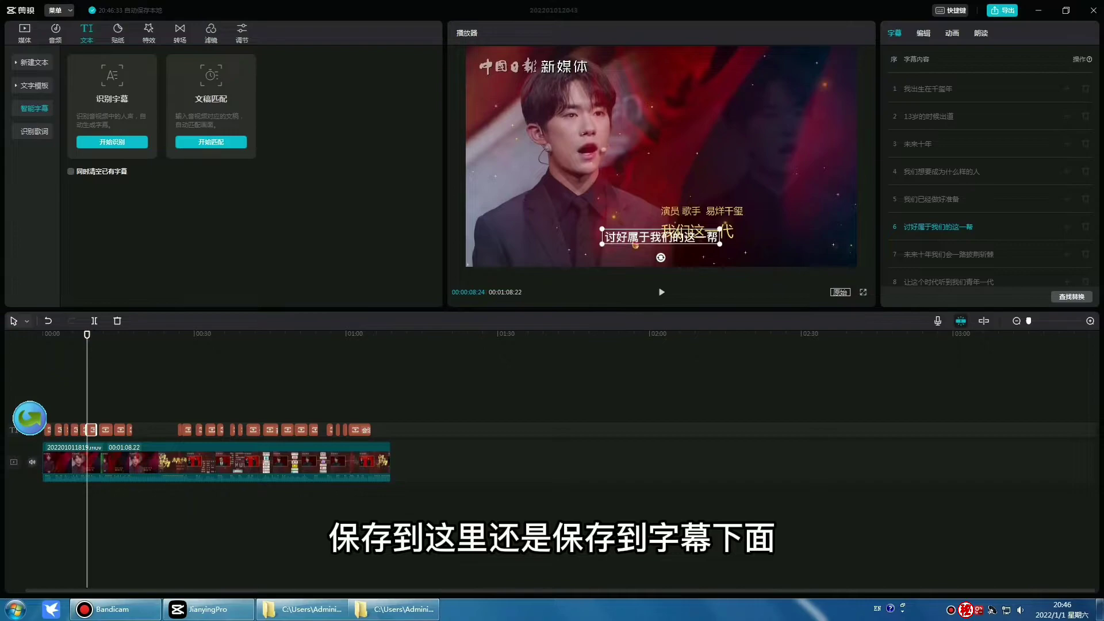
# Open 第1轨.srt from j剪影导出\z字幕 in Notepad, check its numbered, time-coded captions through to the end, and close it
pyautogui.press('super+d')
pyautogui.doubleClick(1070, 322)
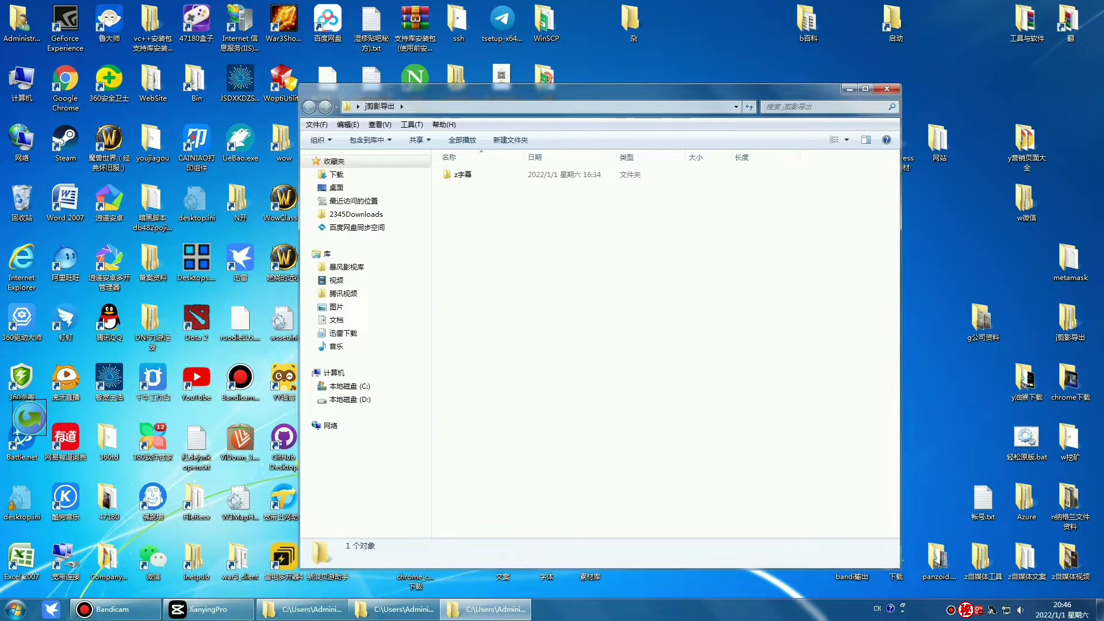
pyautogui.doubleClick(463, 174)
pyautogui.click(468, 175)
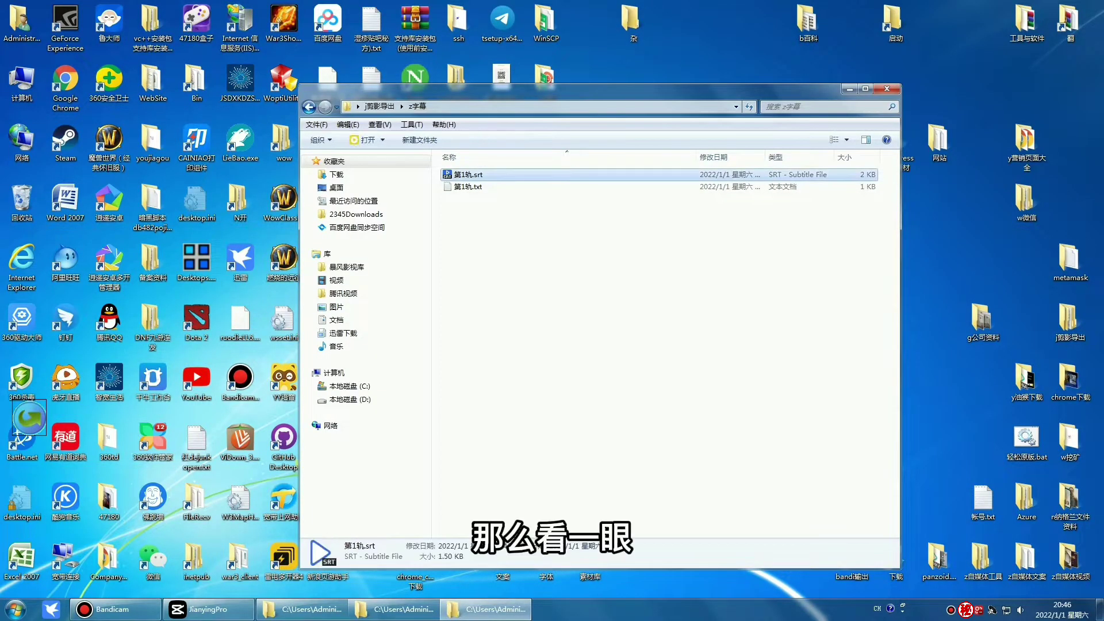
pyautogui.rightClick(471, 173)
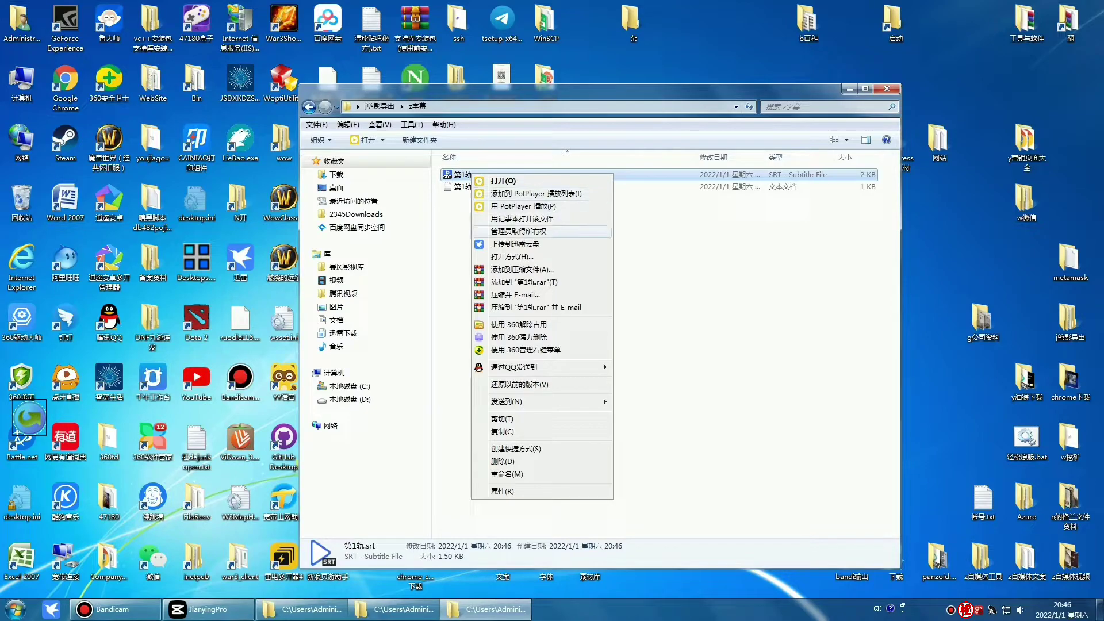
pyautogui.click(523, 218)
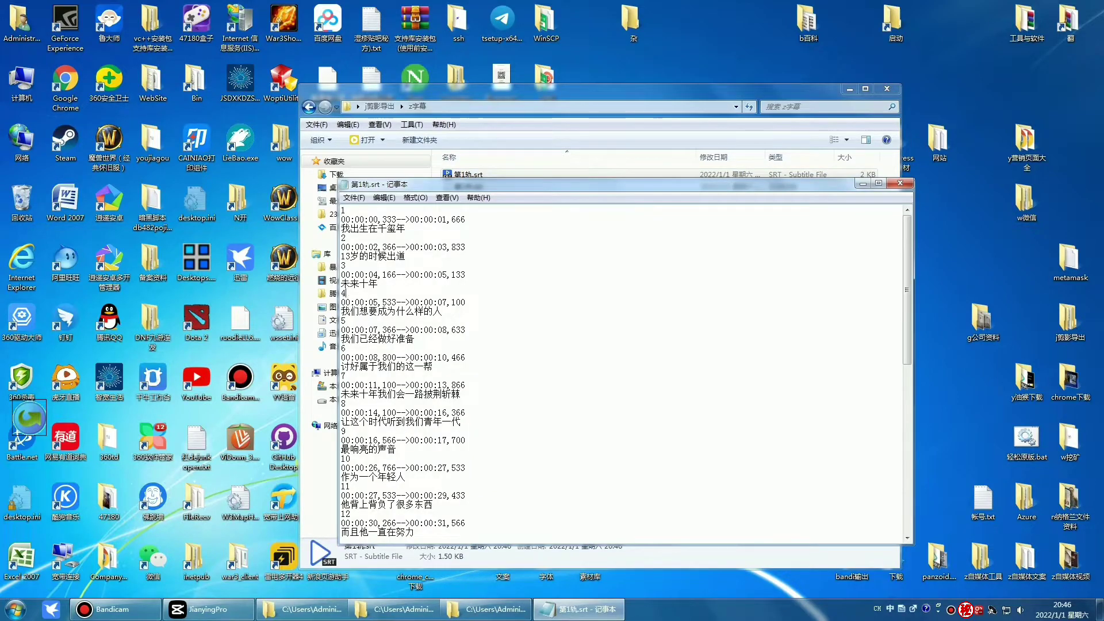
pyautogui.moveTo(341, 219)
pyautogui.mouseDown()
pyautogui.moveTo(346, 265)
pyautogui.moveTo(478, 532)
pyautogui.moveTo(346, 495)
pyautogui.moveTo(346, 208)
pyautogui.mouseUp()
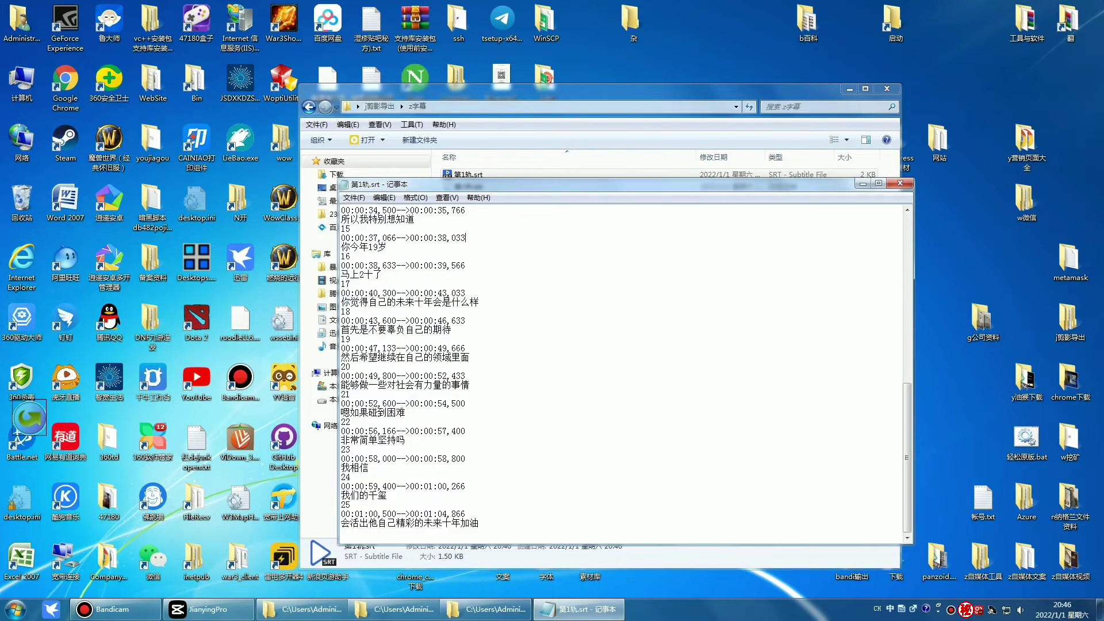
pyautogui.click(900, 183)
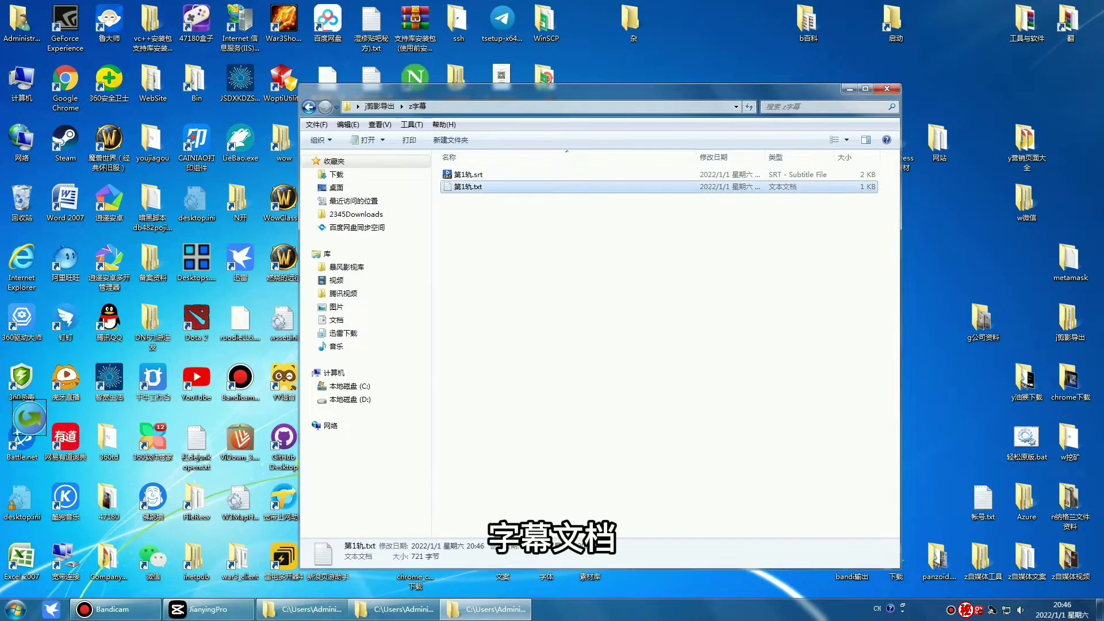
# Compare the SRT and TXT files in the z字幕 folder, reopen 第1轨.txt to check its plain caption text, and close it
pyautogui.click(469, 186)
pyautogui.click(468, 174)
pyautogui.click(468, 186)
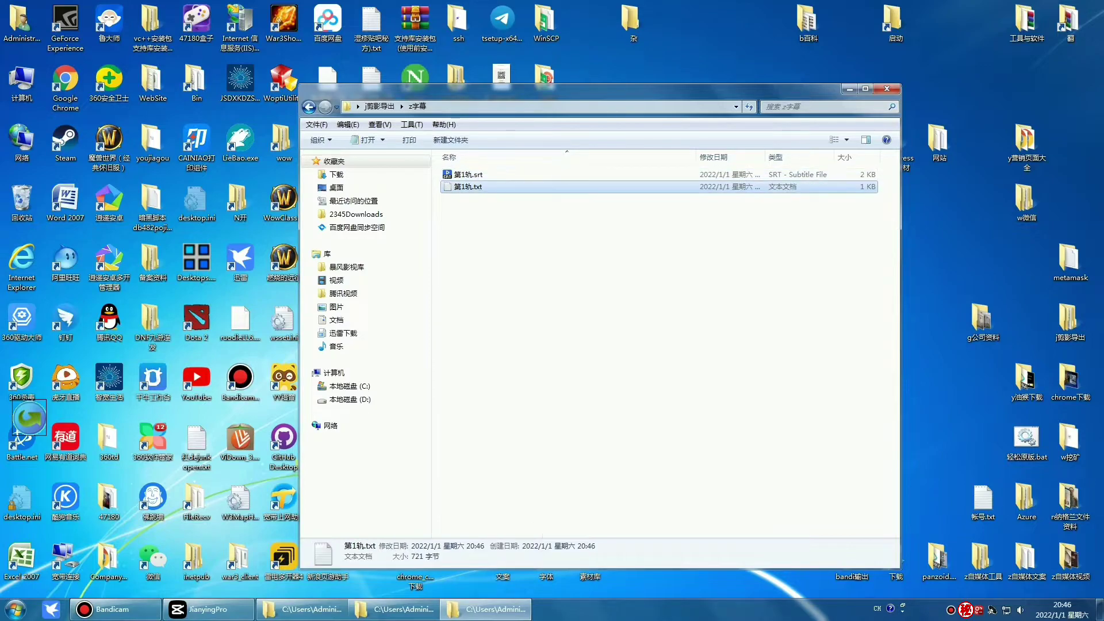
pyautogui.click(518, 230)
pyautogui.click(469, 174)
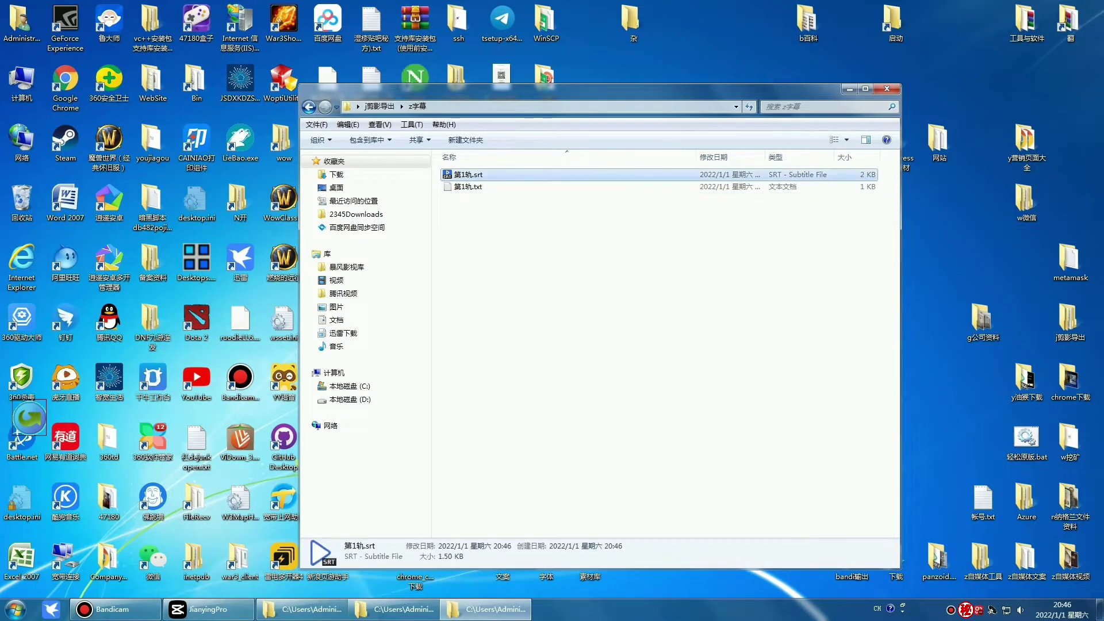
pyautogui.click(468, 186)
pyautogui.doubleClick(468, 186)
pyautogui.moveTo(368, 256); pyautogui.dragTo(461, 274)
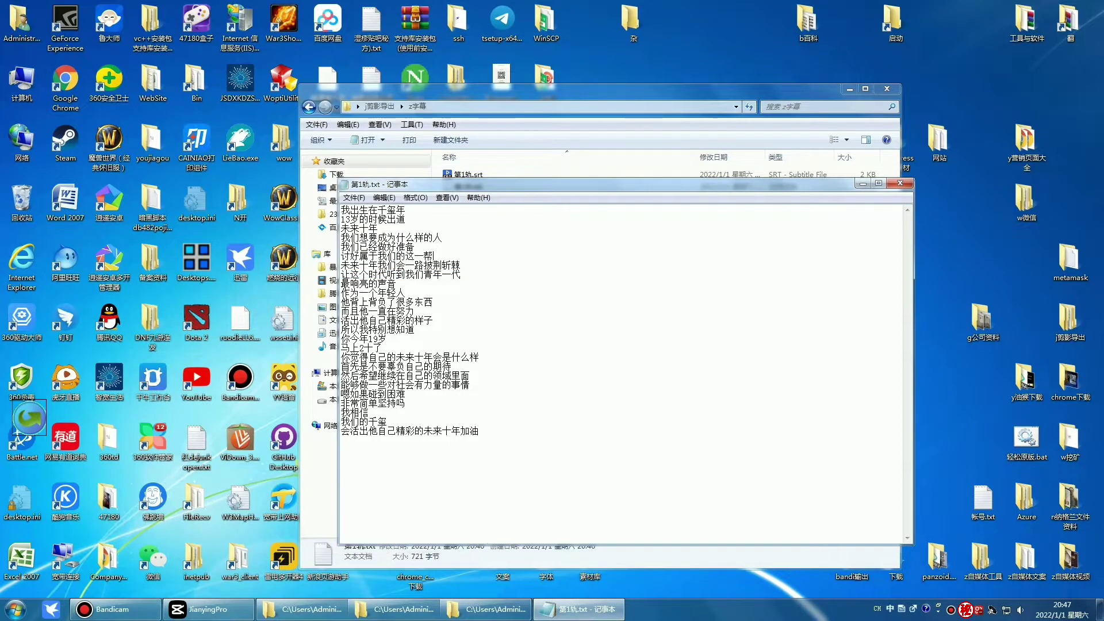
pyautogui.click(900, 183)
pyautogui.rightClick(485, 173)
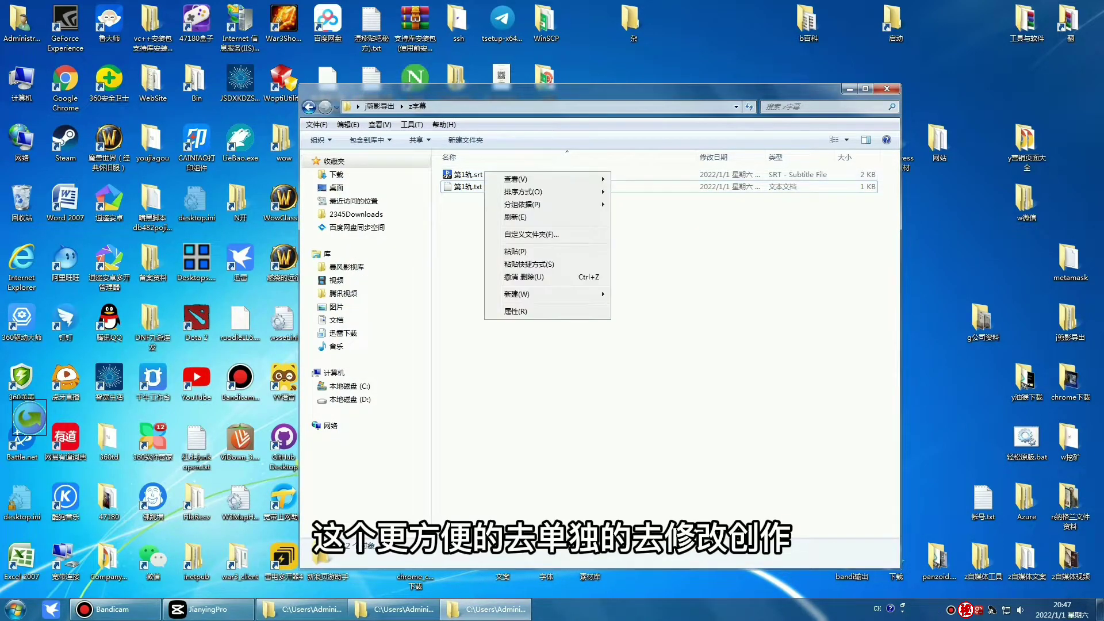
pyautogui.press('Escape')
pyautogui.click(468, 174)
pyautogui.click(468, 186)
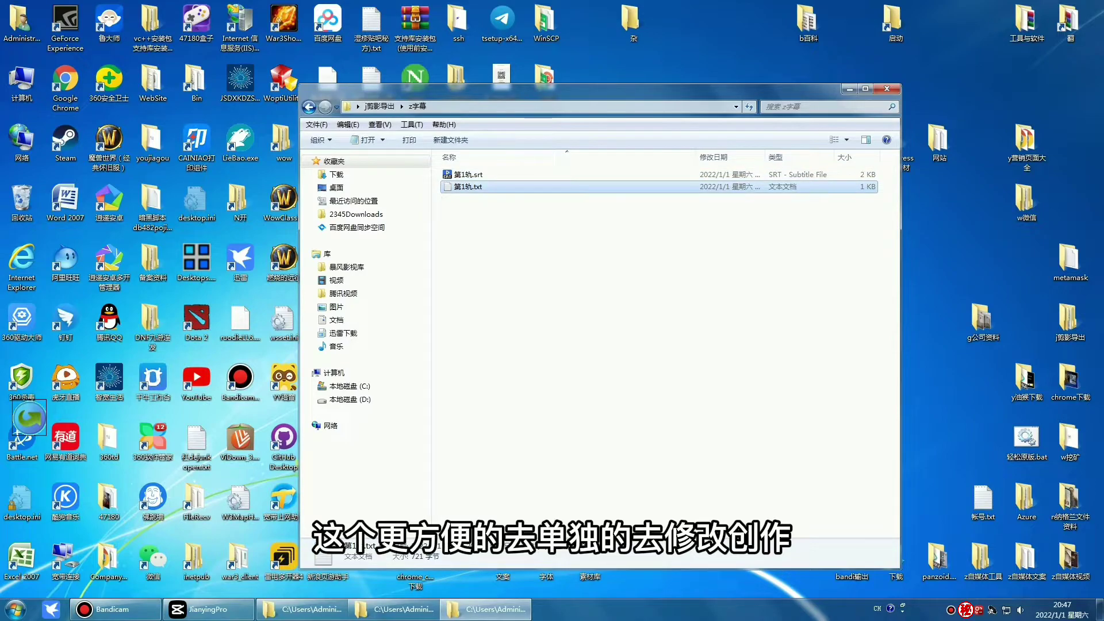
pyautogui.click(517, 241)
pyautogui.click(468, 174)
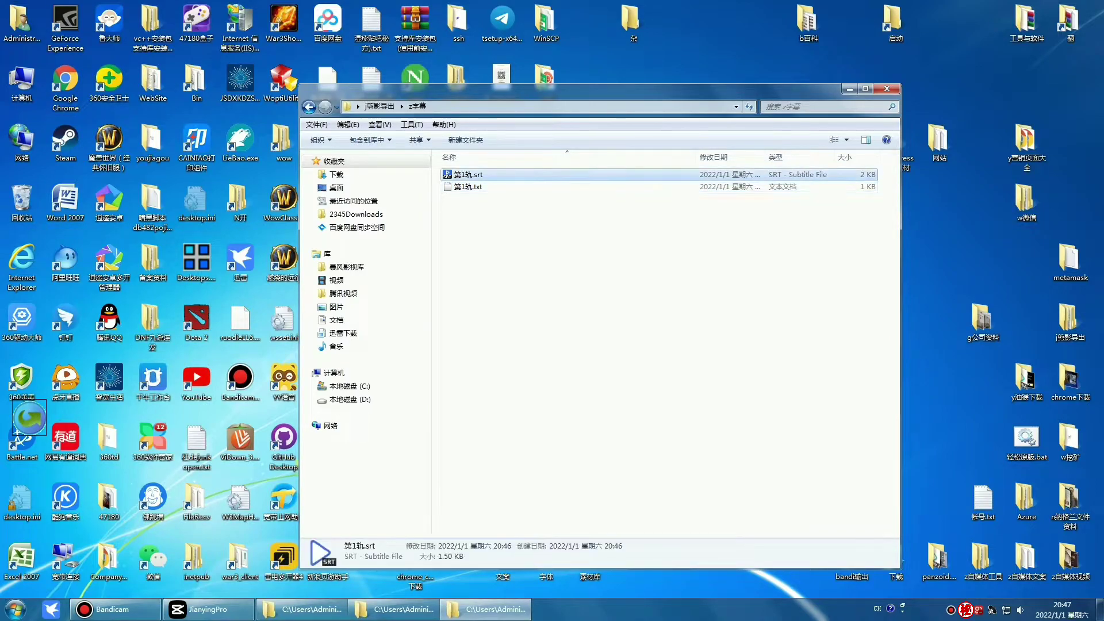
pyautogui.click(468, 186)
pyautogui.click(517, 242)
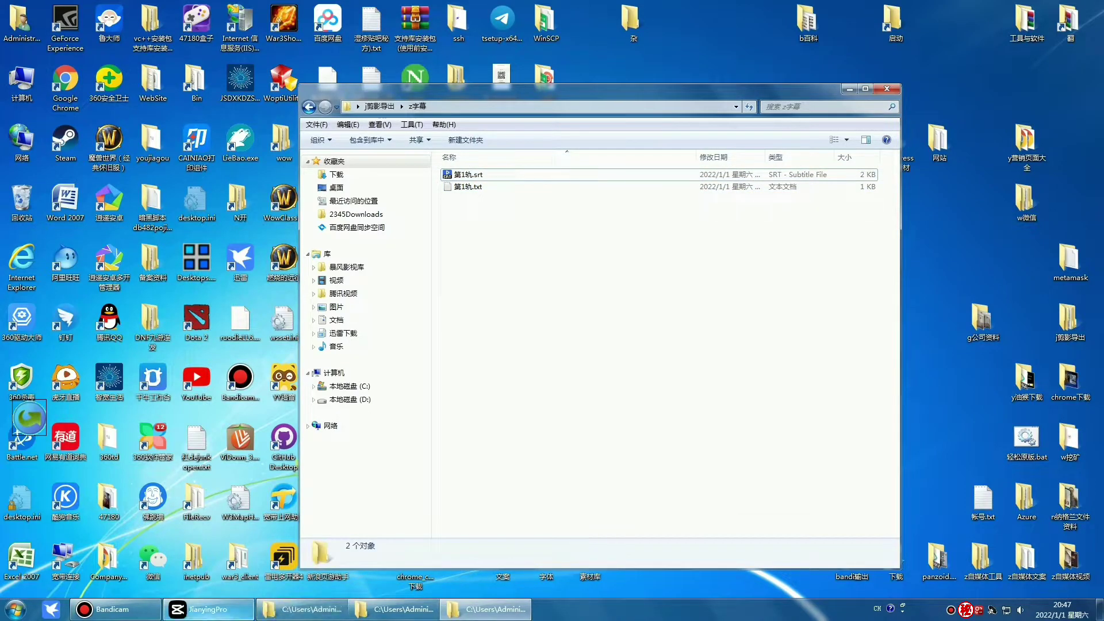
# Return to JianyingPro, move the playhead to the start and turn on the original sound of clip 202201011819.muv for playback
pyautogui.click(208, 609)
pyautogui.moveTo(301, 609)
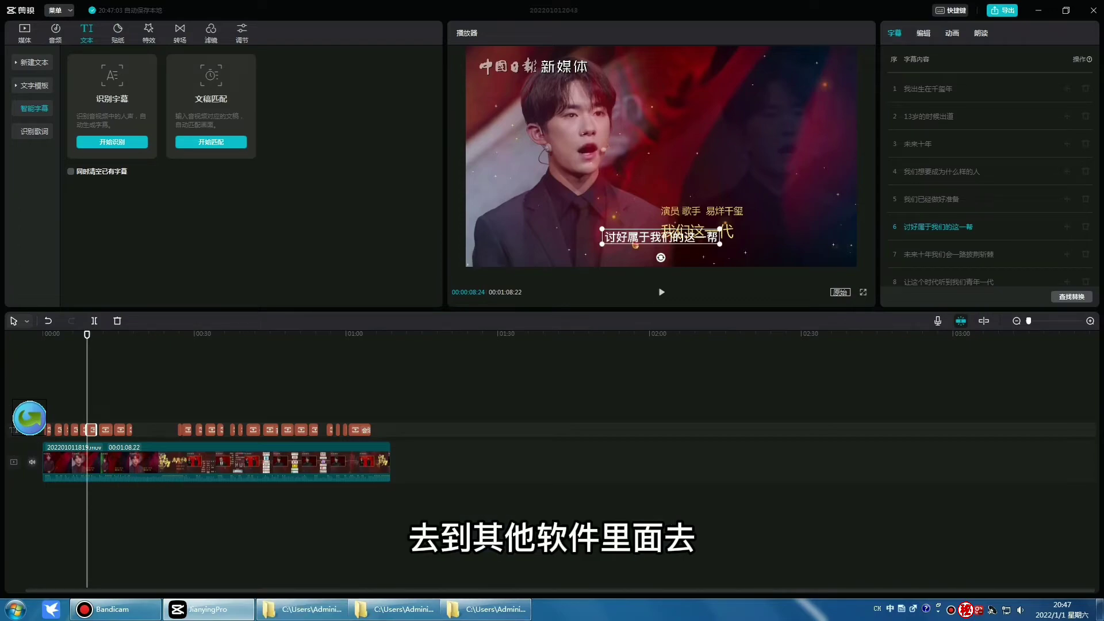
pyautogui.moveTo(87, 335); pyautogui.dragTo(43, 335)
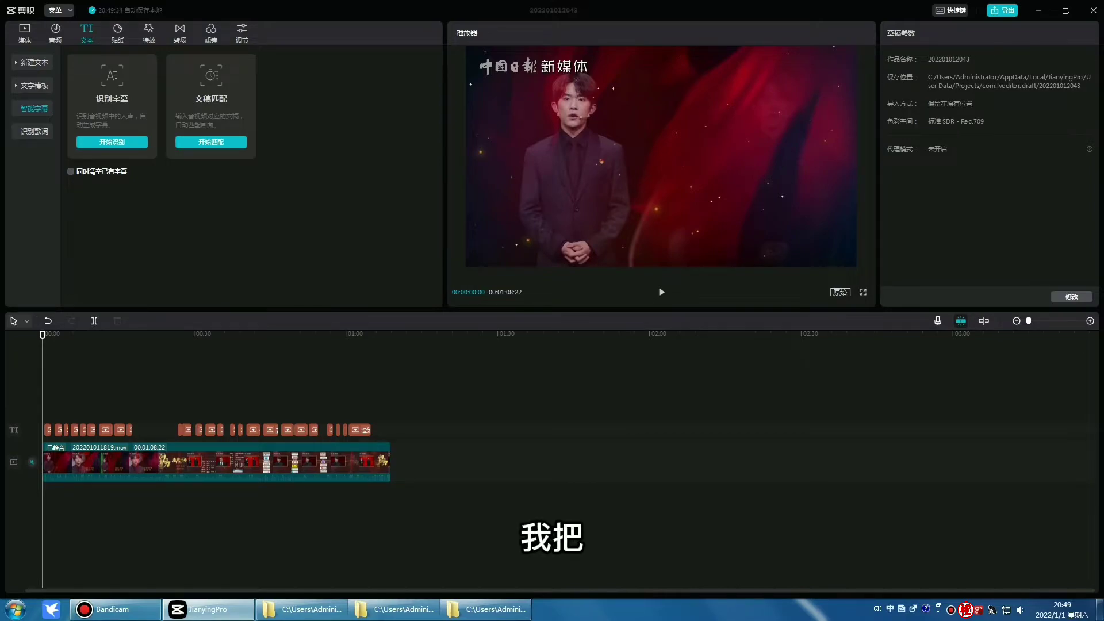
pyautogui.moveTo(42, 334)
pyautogui.mouseDown()
pyautogui.moveTo(390, 335)
pyautogui.moveTo(42, 334)
pyautogui.mouseUp()
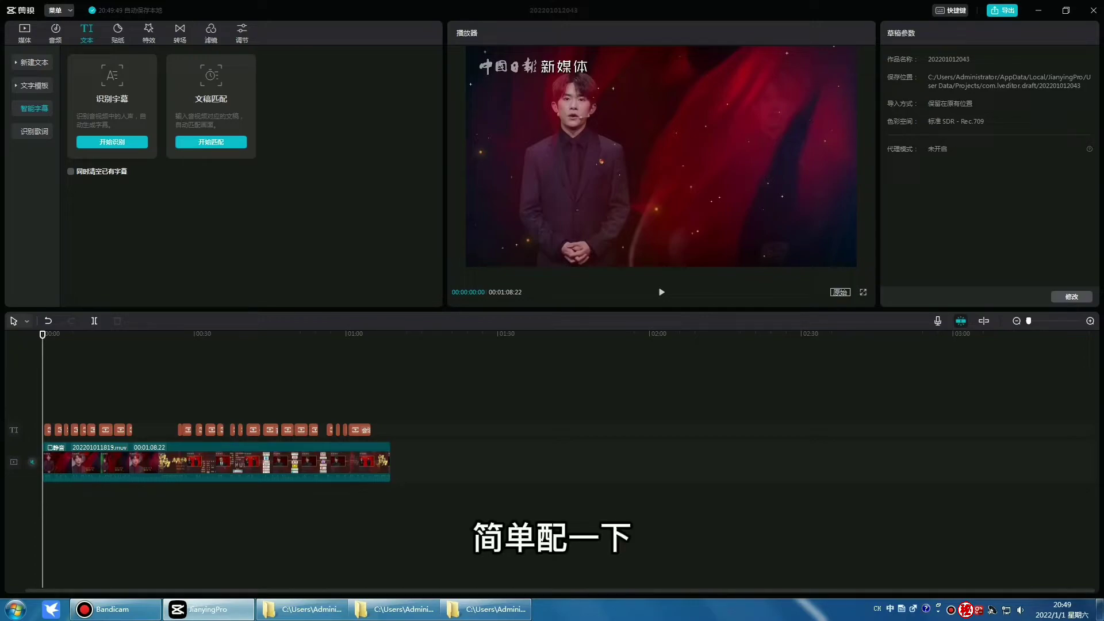
pyautogui.click(217, 462)
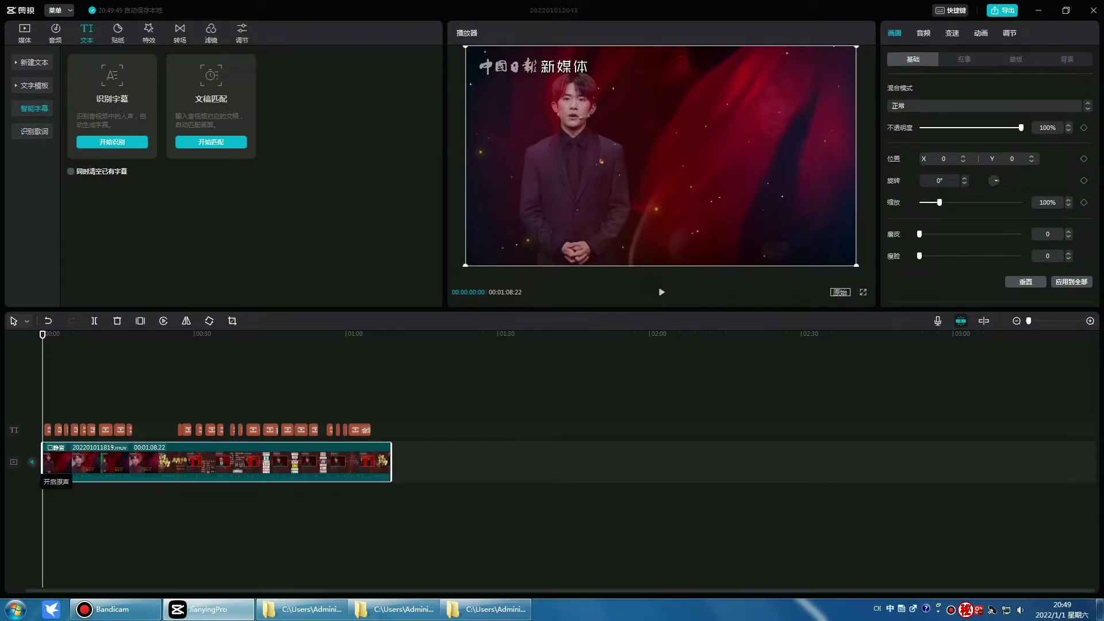
pyautogui.click(32, 461)
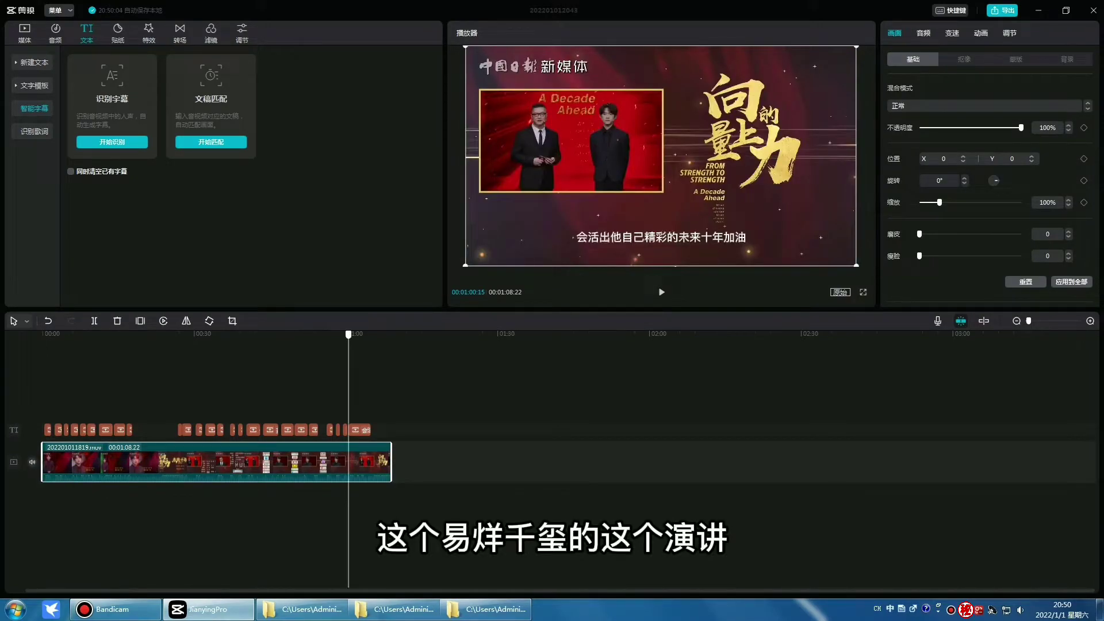
pyautogui.moveTo(348, 334)
pyautogui.mouseDown()
pyautogui.moveTo(124, 334)
pyautogui.moveTo(366, 334)
pyautogui.moveTo(42, 333)
pyautogui.moveTo(87, 333)
pyautogui.mouseUp()
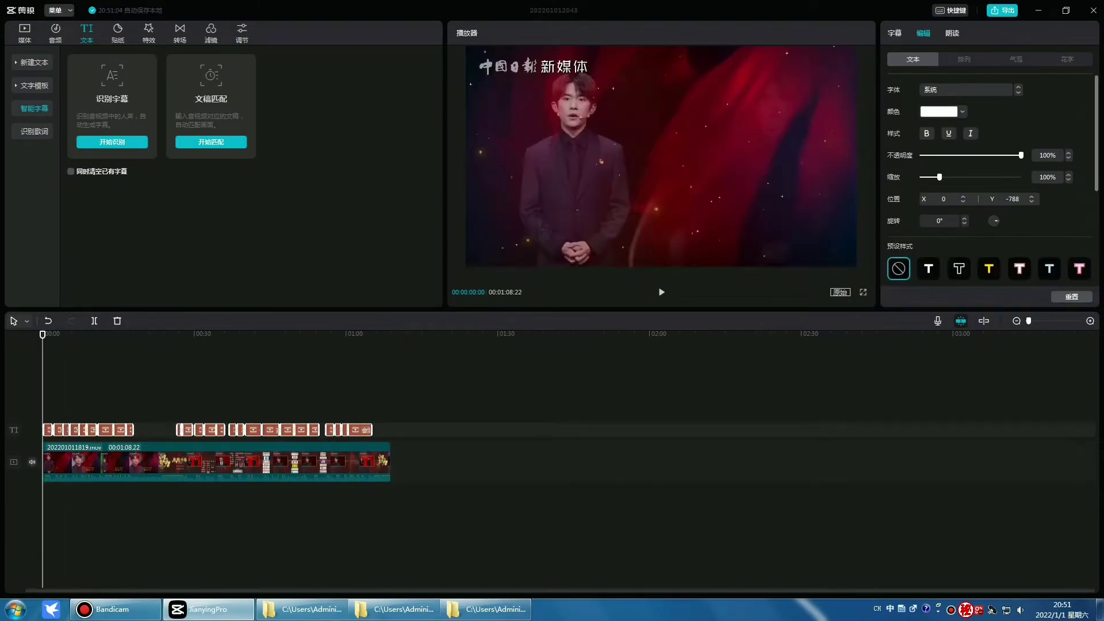
pyautogui.click(952, 33)
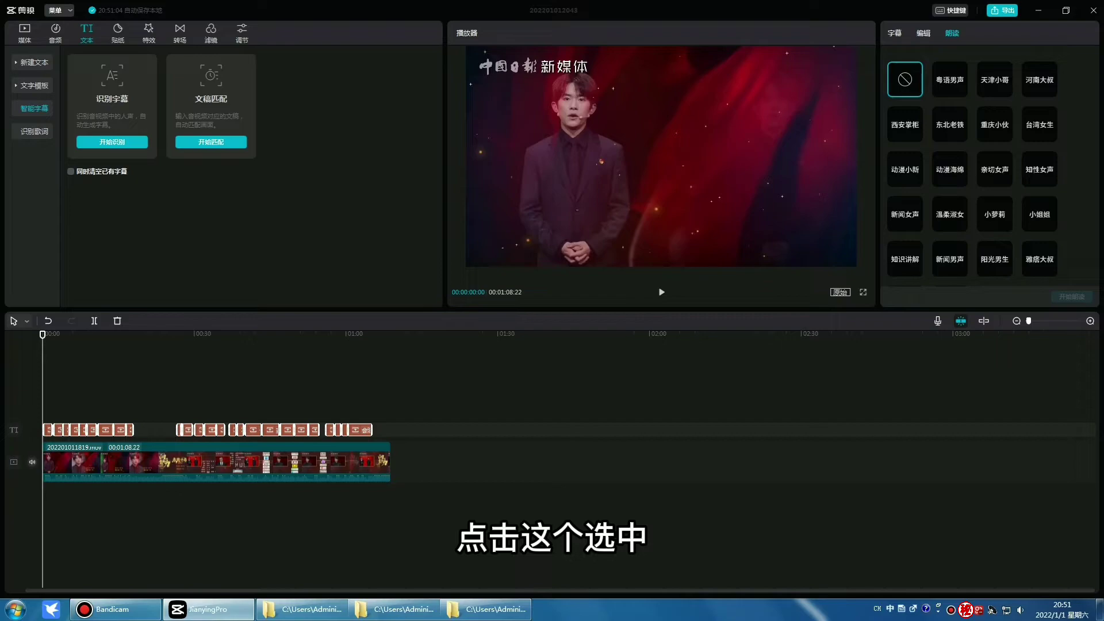
pyautogui.click(140, 391)
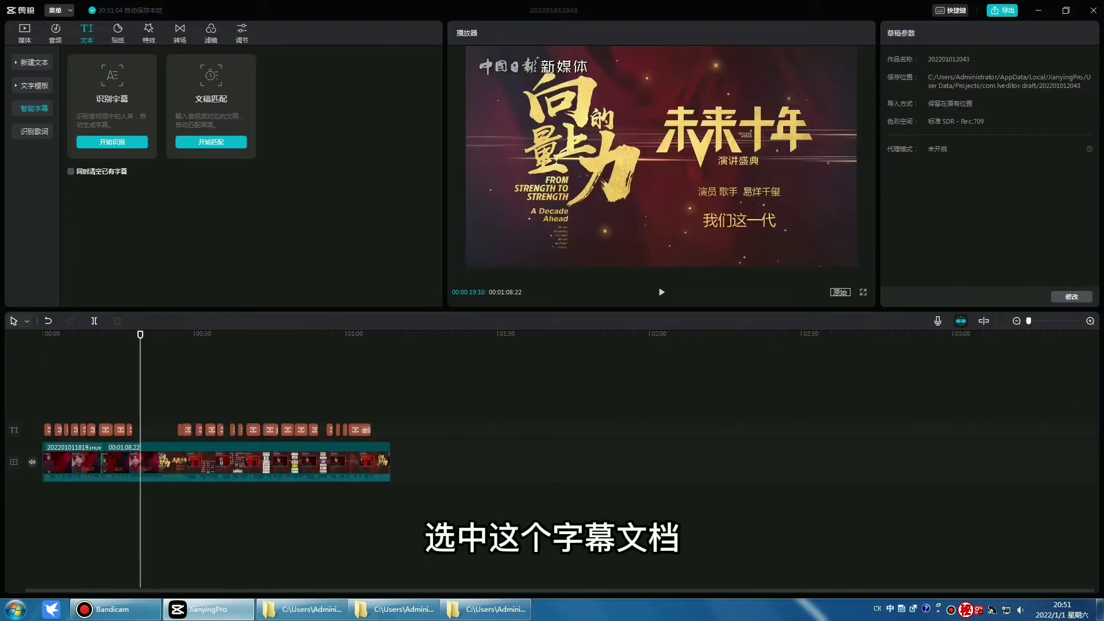
pyautogui.click(216, 461)
pyautogui.click(287, 430)
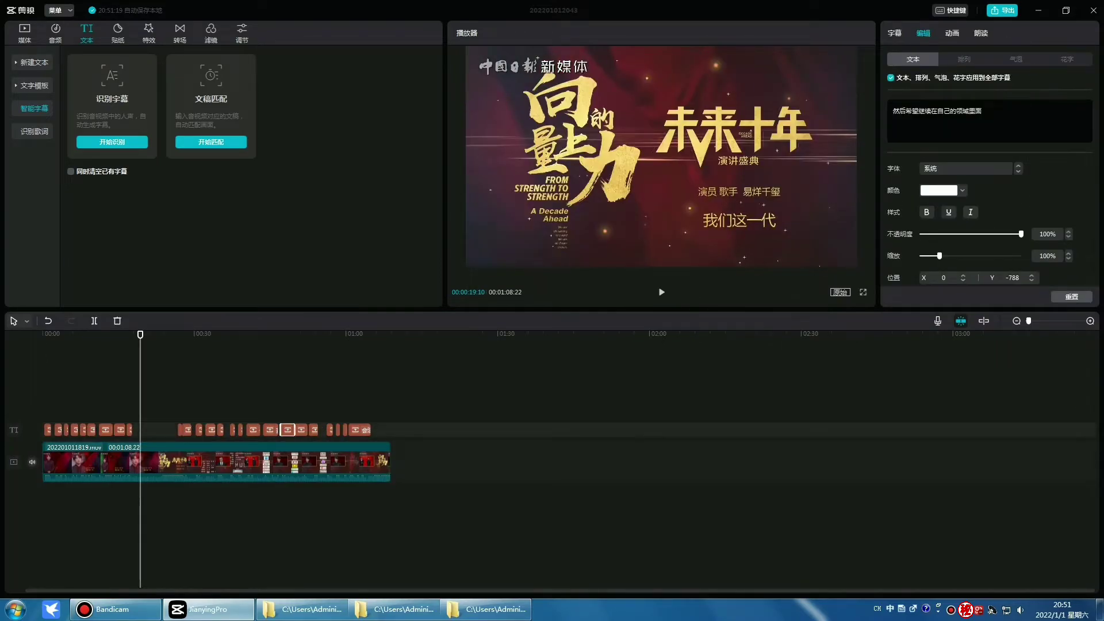
# Try to generate read-aloud audio (朗读) for all captions with the 粤语男声 voice
pyautogui.moveTo(24, 421); pyautogui.dragTo(404, 427)
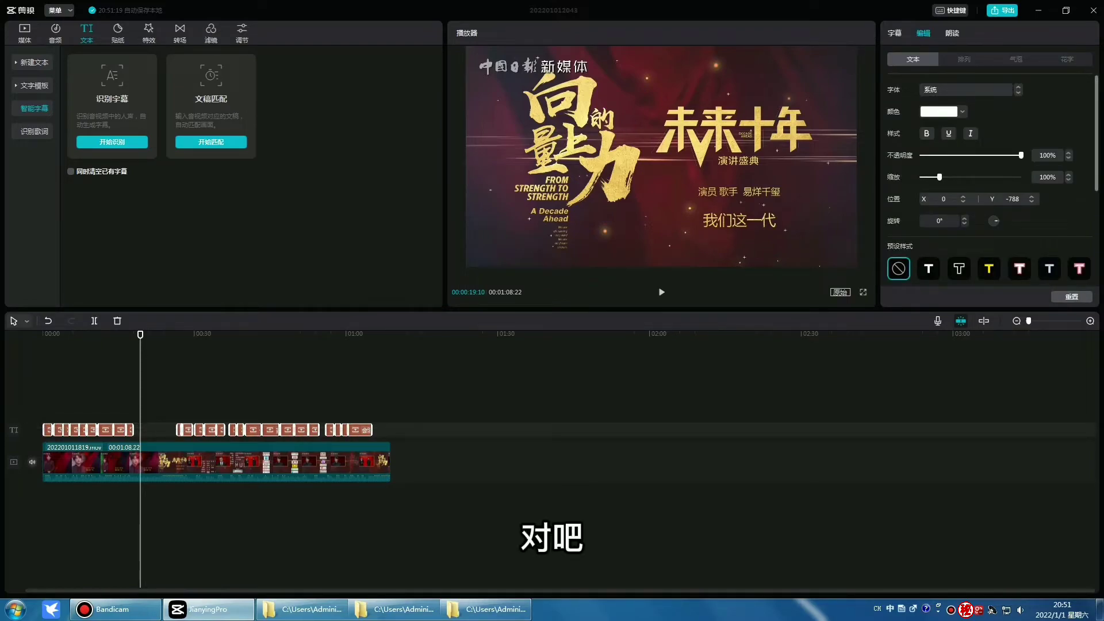
pyautogui.click(952, 33)
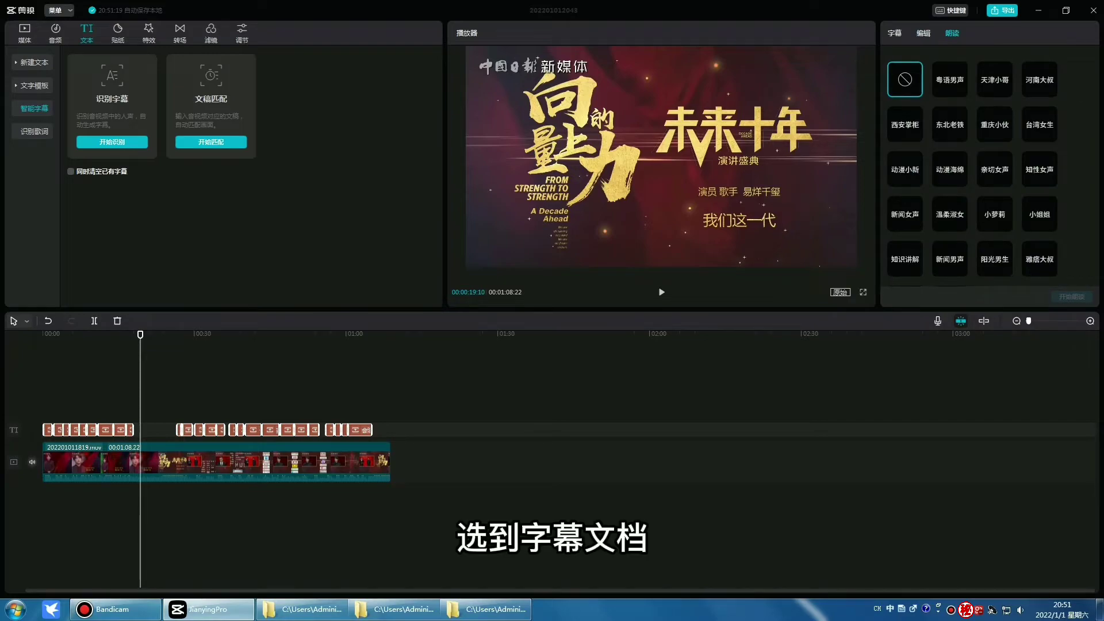
pyautogui.click(949, 80)
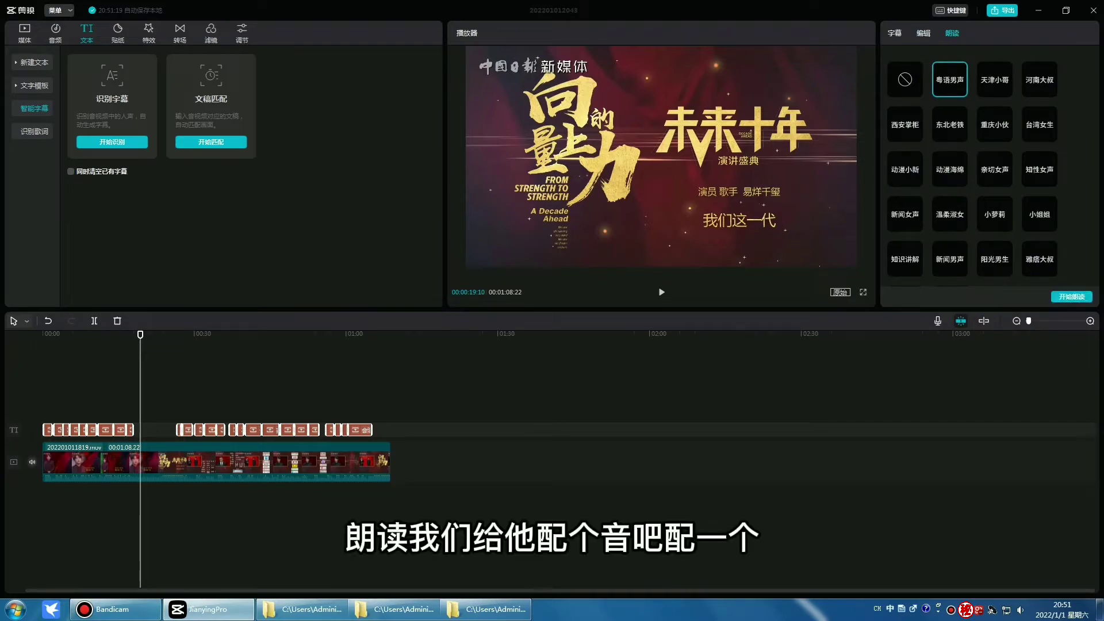
pyautogui.click(1072, 297)
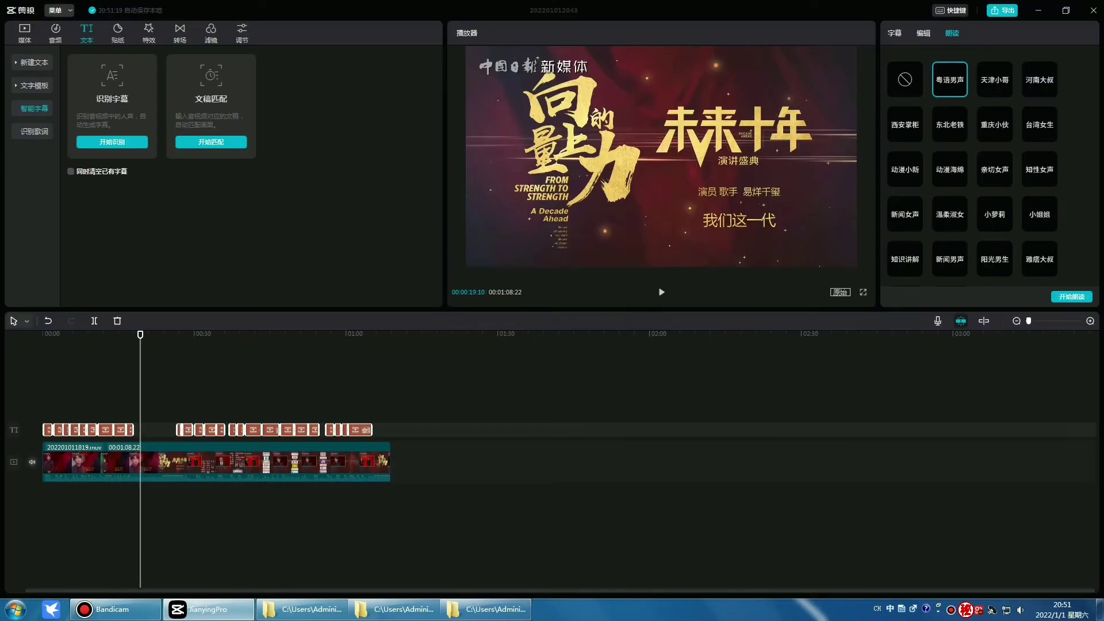
pyautogui.press('Escape')
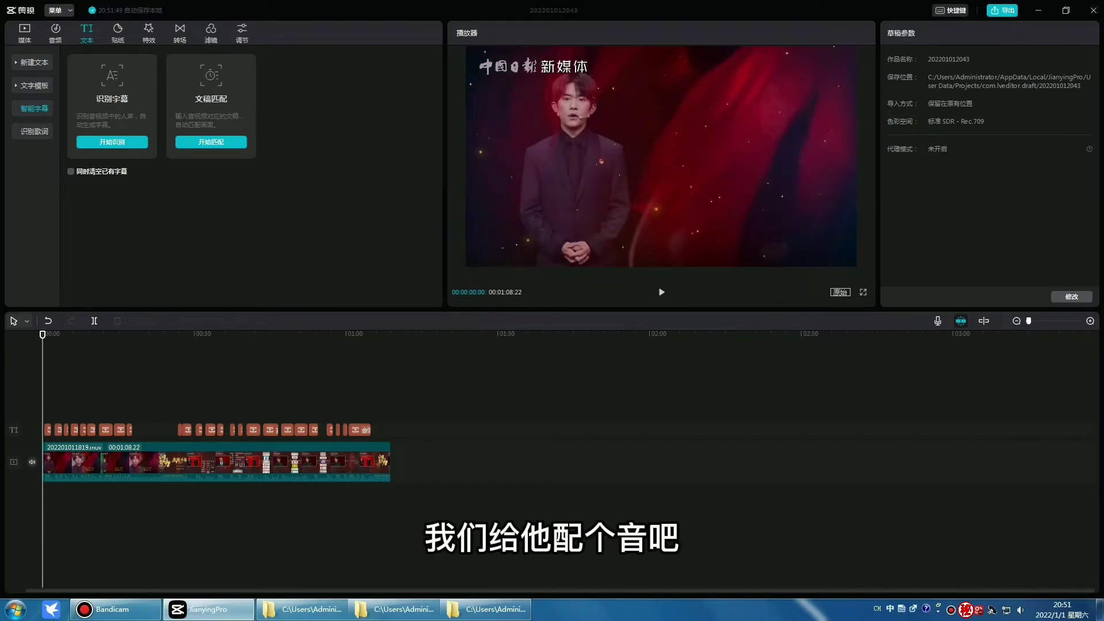
# Preview the read-aloud voices 粤语男声, 天津小哥, 河南大叔, 重庆小伙, 东北老铁 and 动漫小新 on the first caption
pyautogui.click(48, 429)
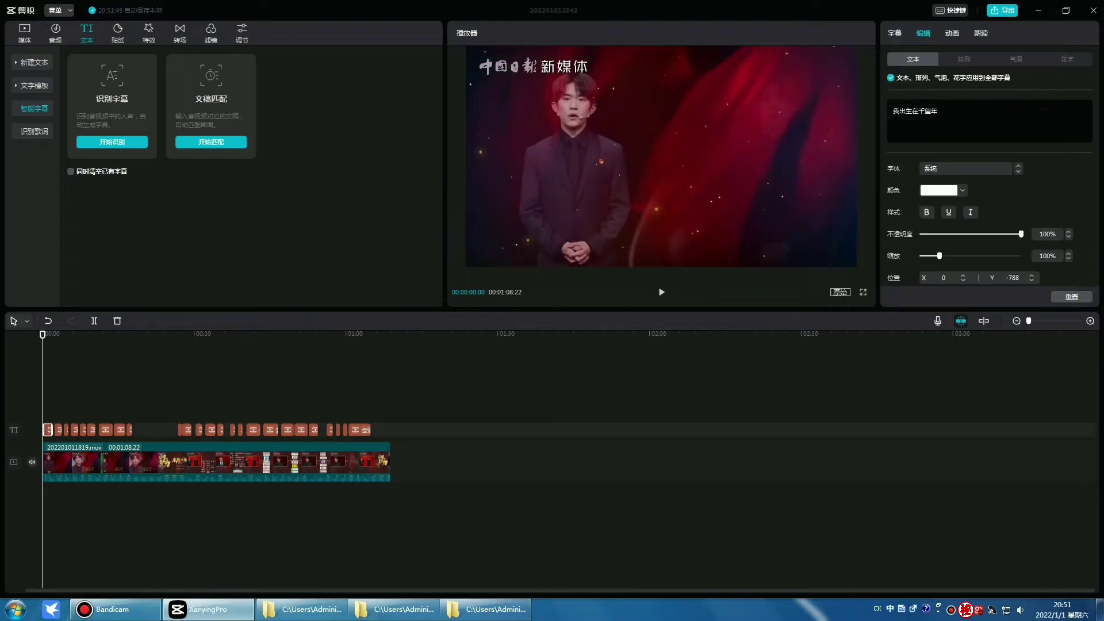
pyautogui.click(980, 33)
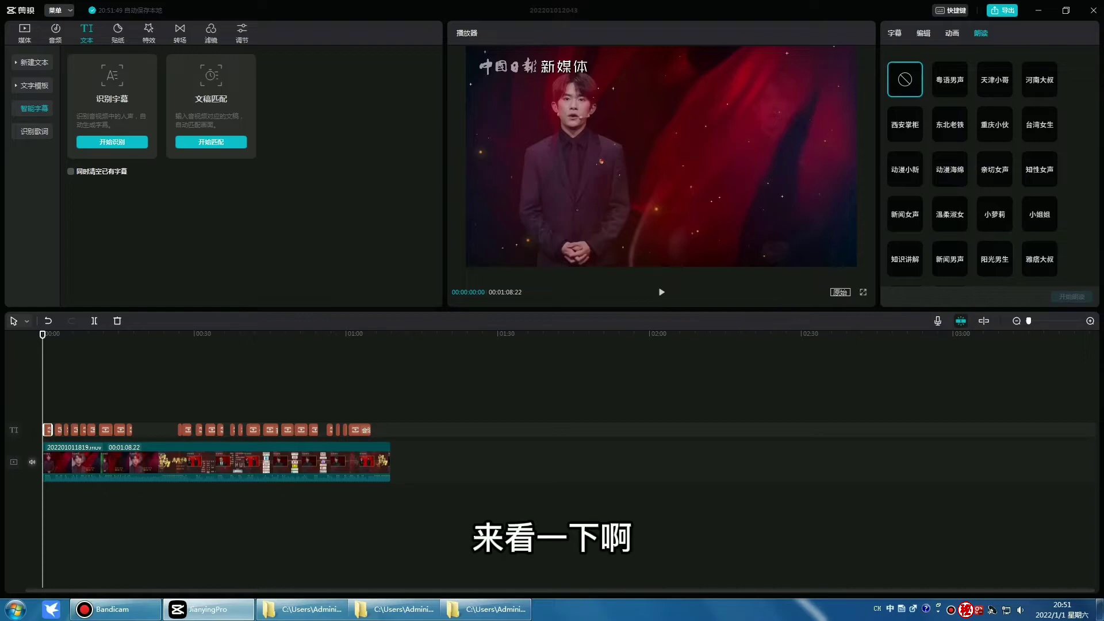
pyautogui.click(949, 80)
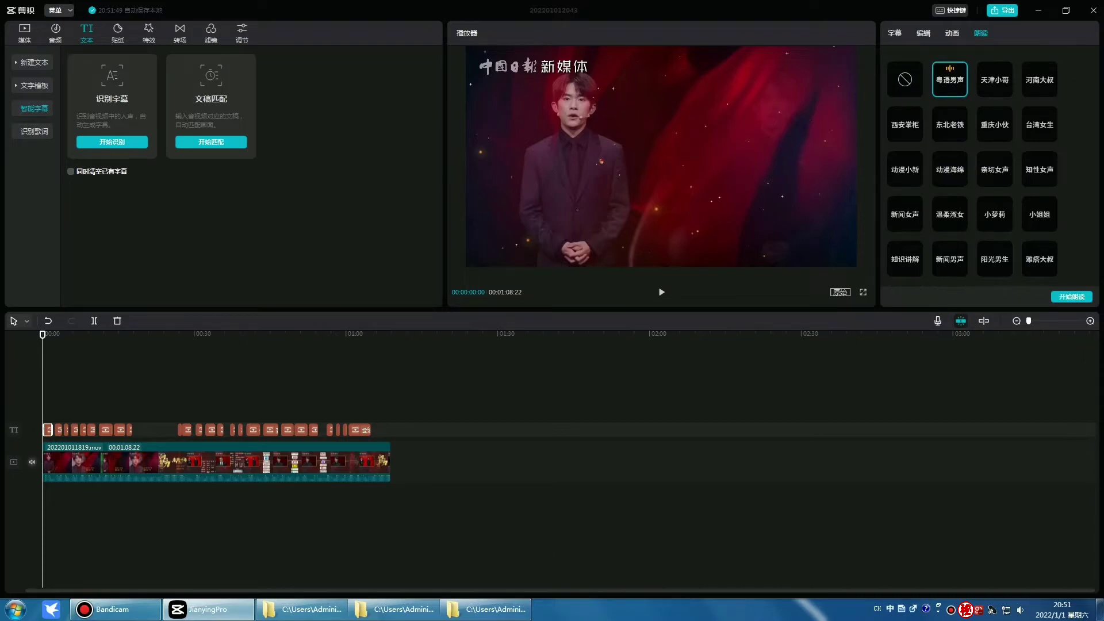
pyautogui.click(994, 80)
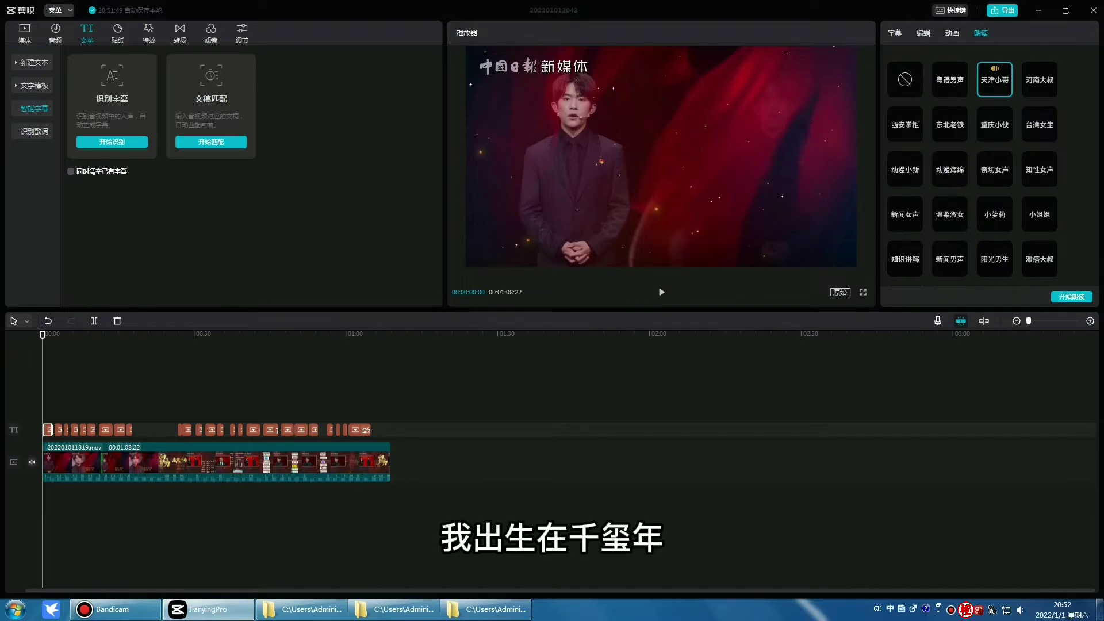
pyautogui.click(1039, 80)
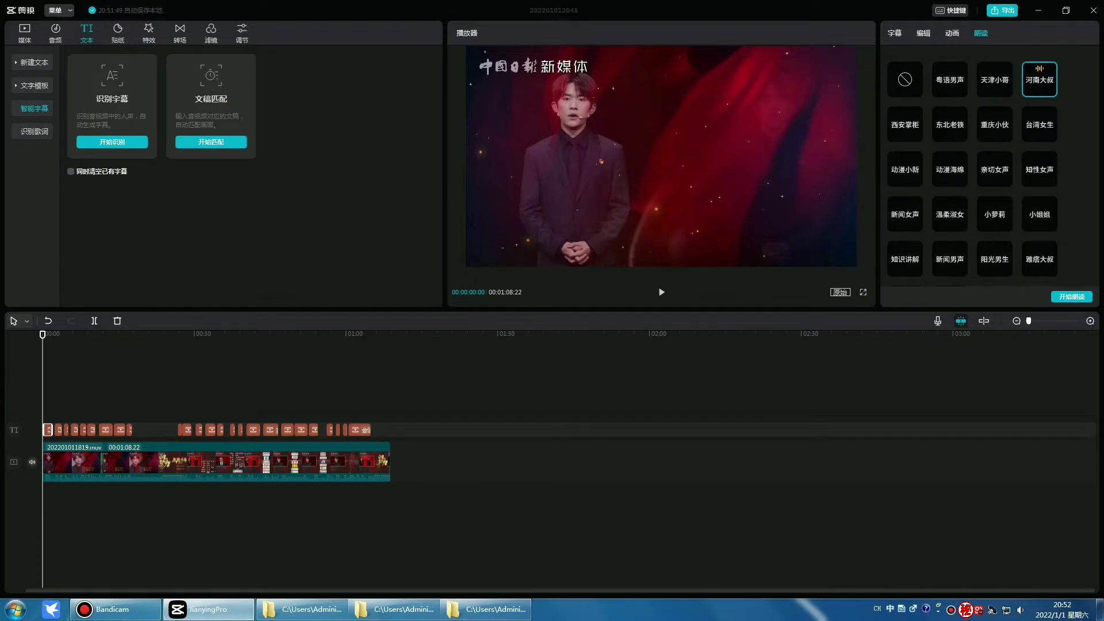
pyautogui.click(995, 125)
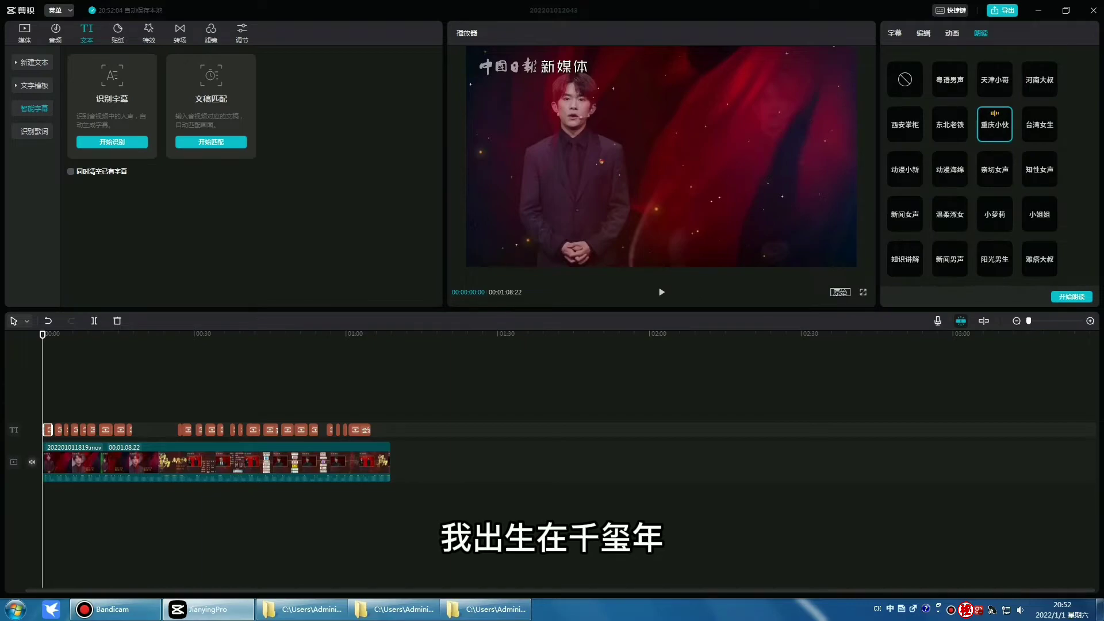
pyautogui.click(950, 124)
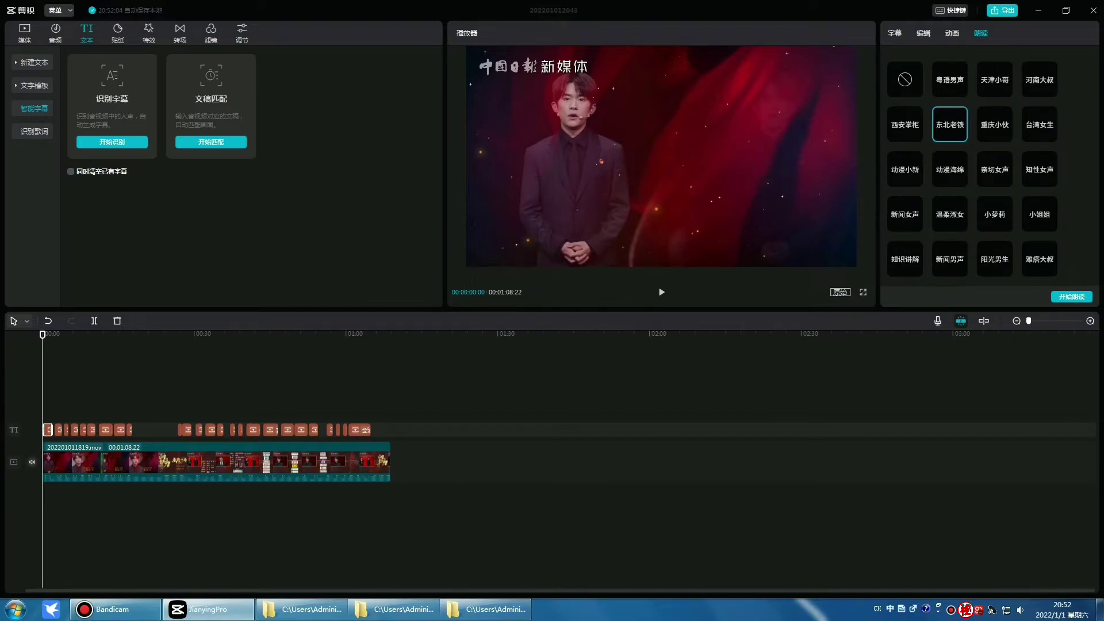
pyautogui.click(905, 169)
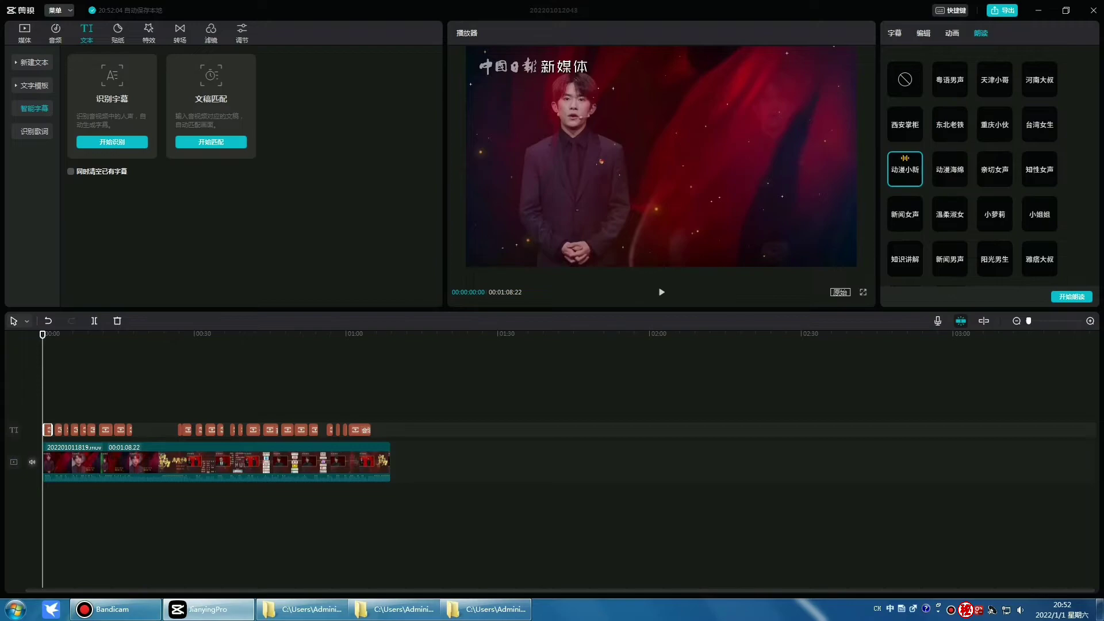
pyautogui.click(949, 124)
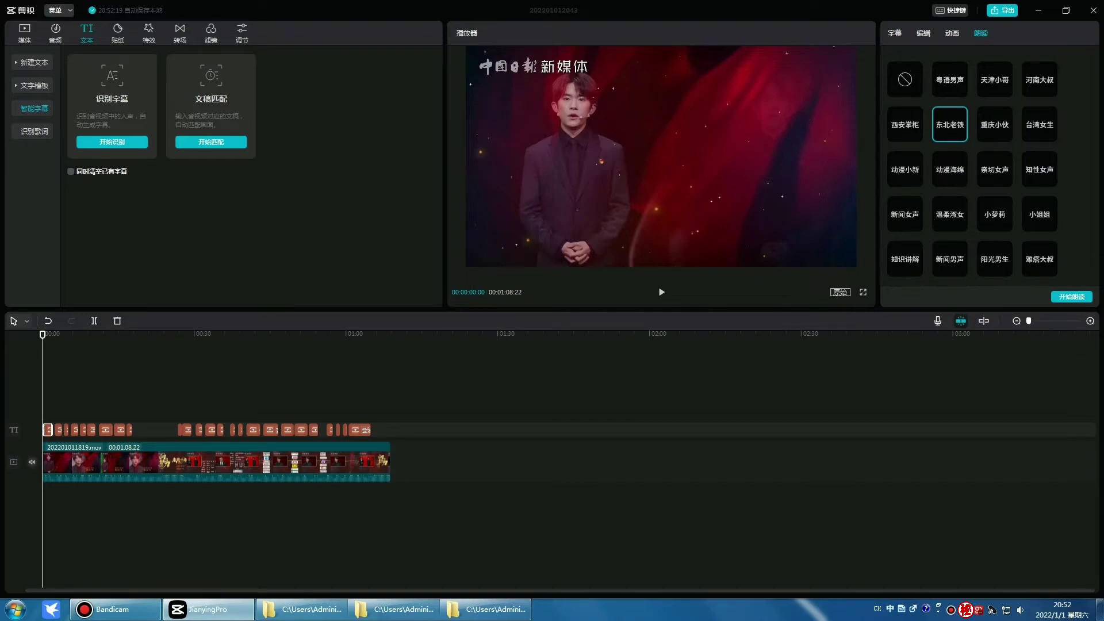
# Select all captions on the text track and generate read-aloud audio for them with the 东北老铁 voice
pyautogui.moveTo(36, 403); pyautogui.dragTo(409, 428)
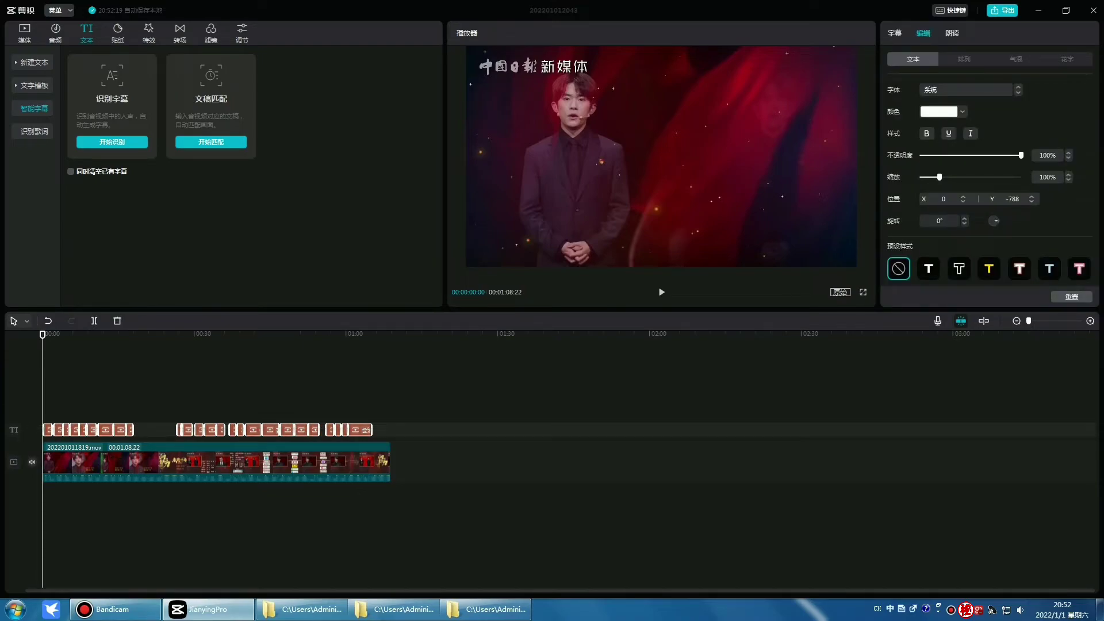
pyautogui.click(952, 33)
pyautogui.click(949, 125)
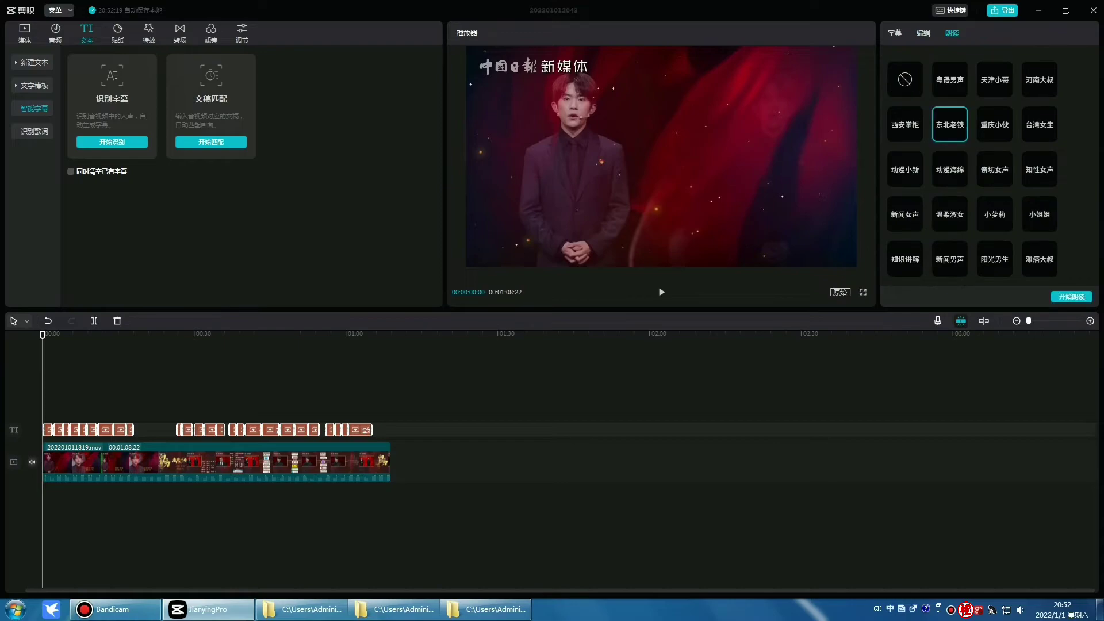
pyautogui.click(1071, 296)
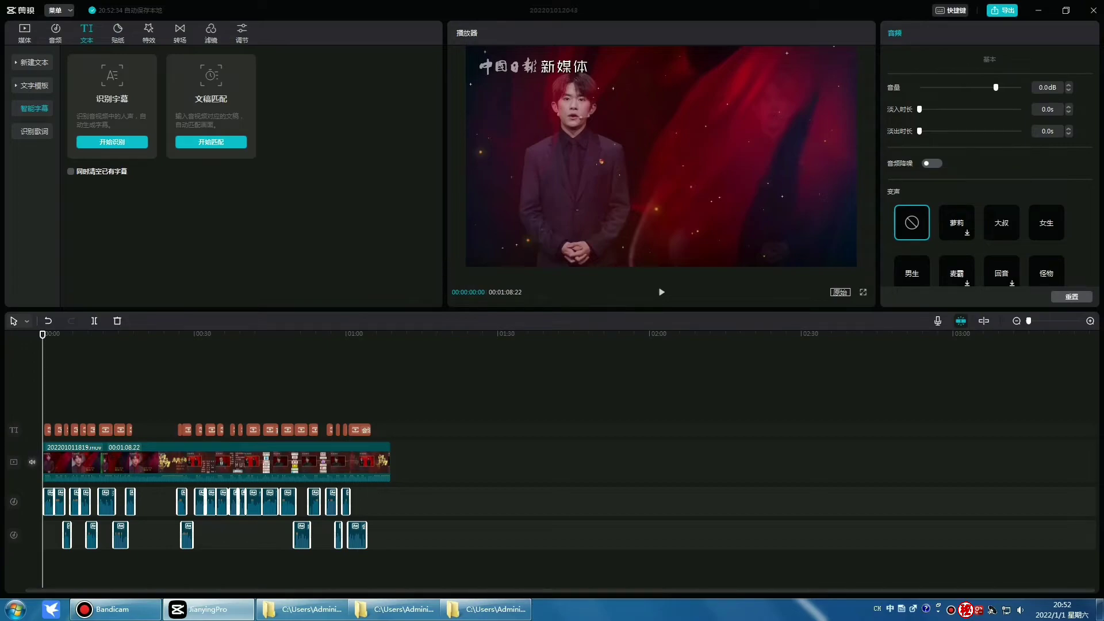
# Mute the video clip's original sound and play the project from the start to check the generated voice-over
pyautogui.click(390, 374)
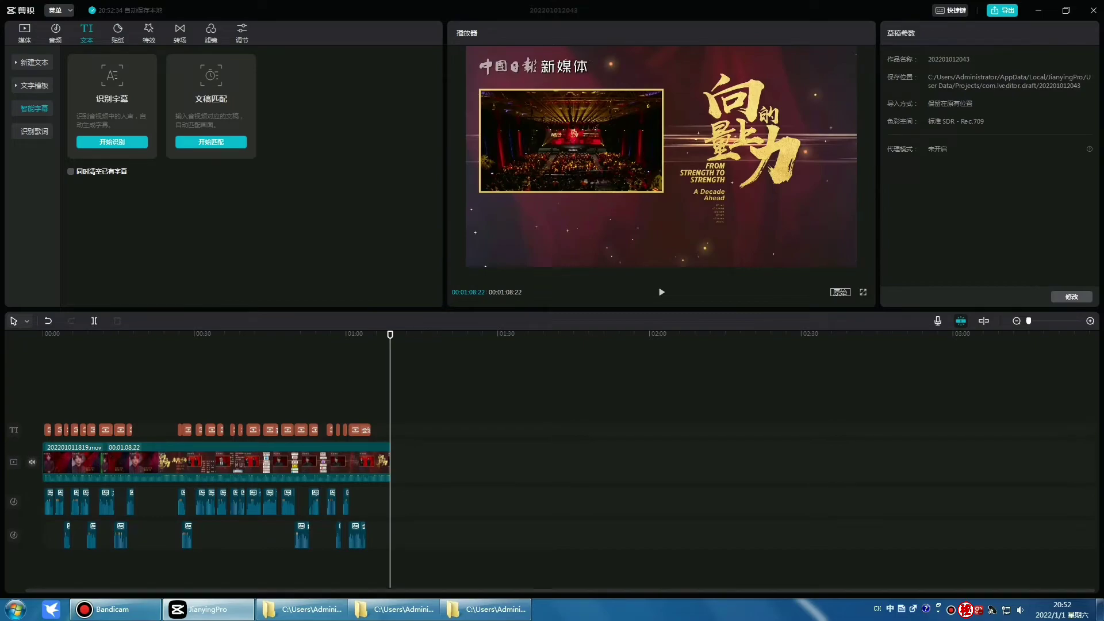
pyautogui.moveTo(390, 334); pyautogui.dragTo(43, 335)
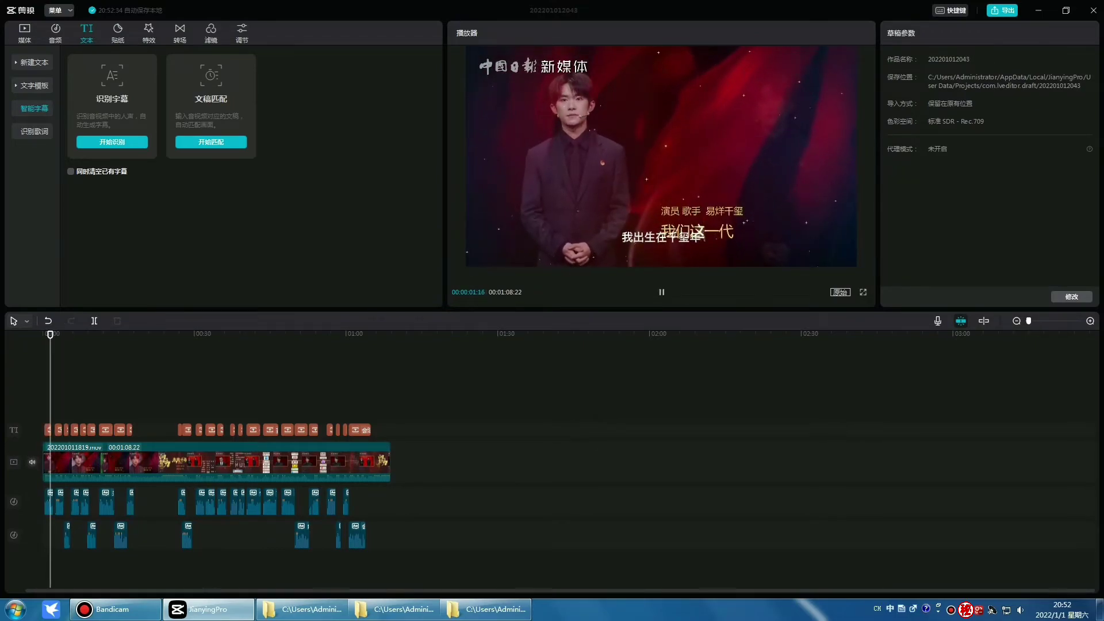
pyautogui.click(43, 335)
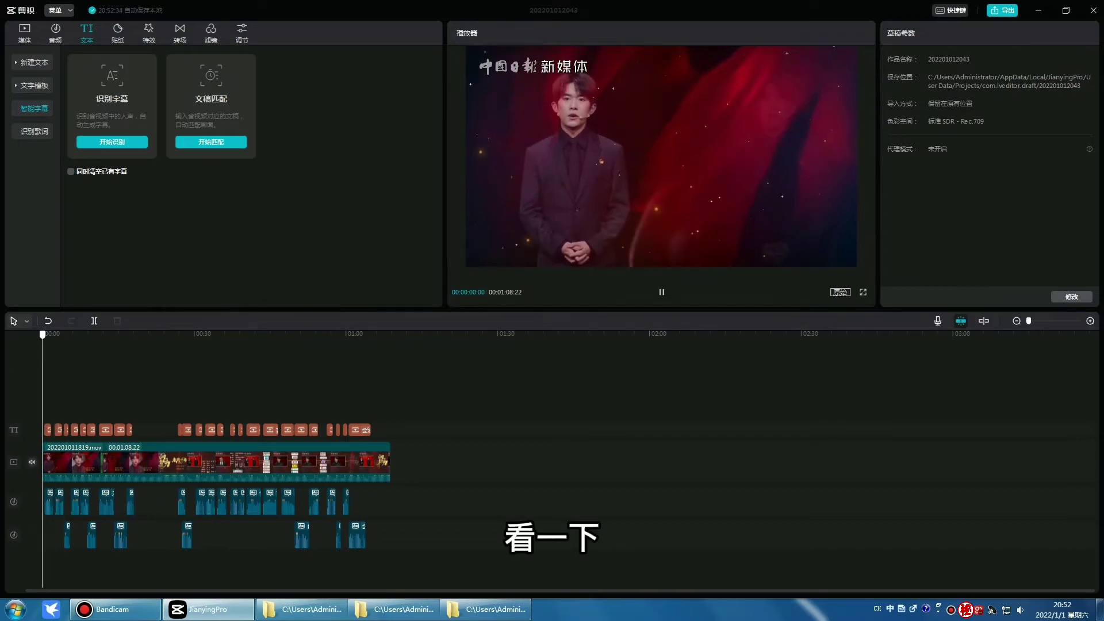
pyautogui.click(32, 462)
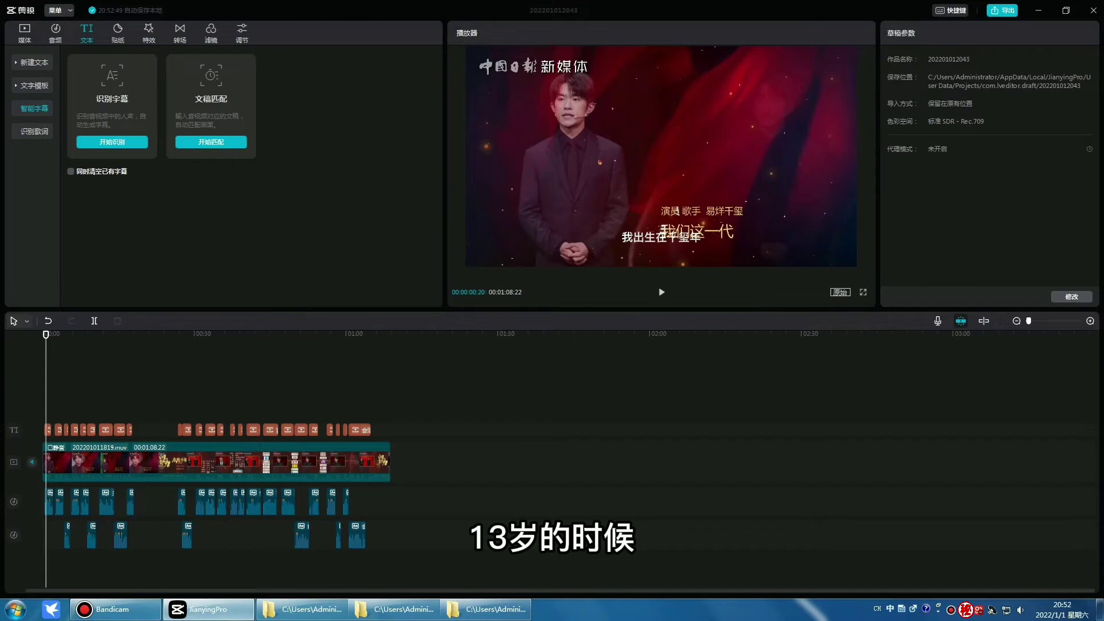
pyautogui.press('space')
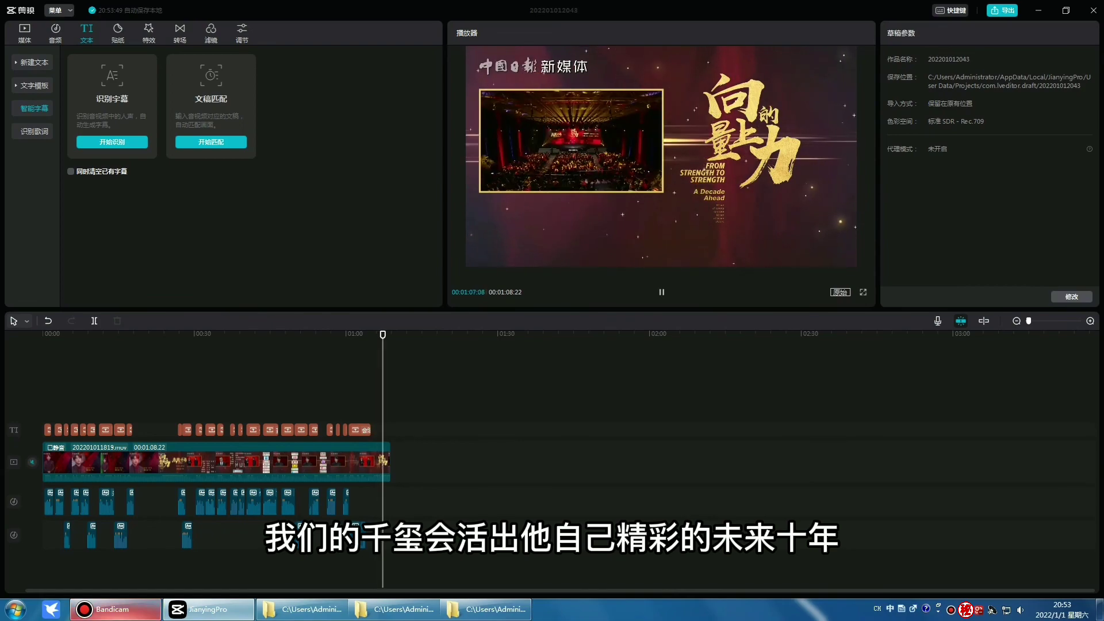
pyautogui.click(115, 609)
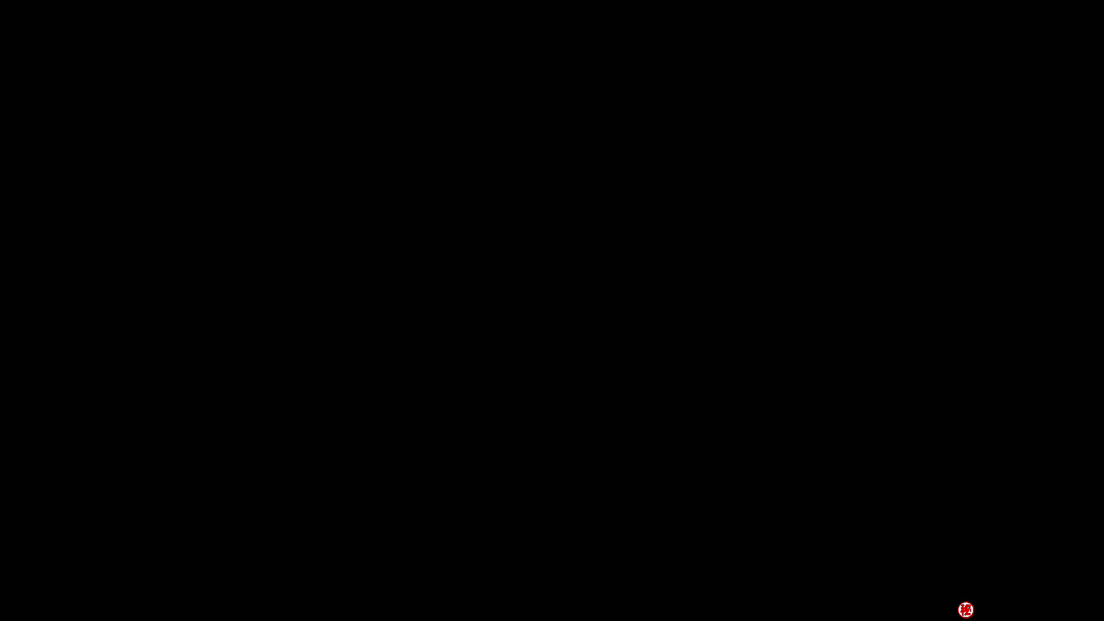